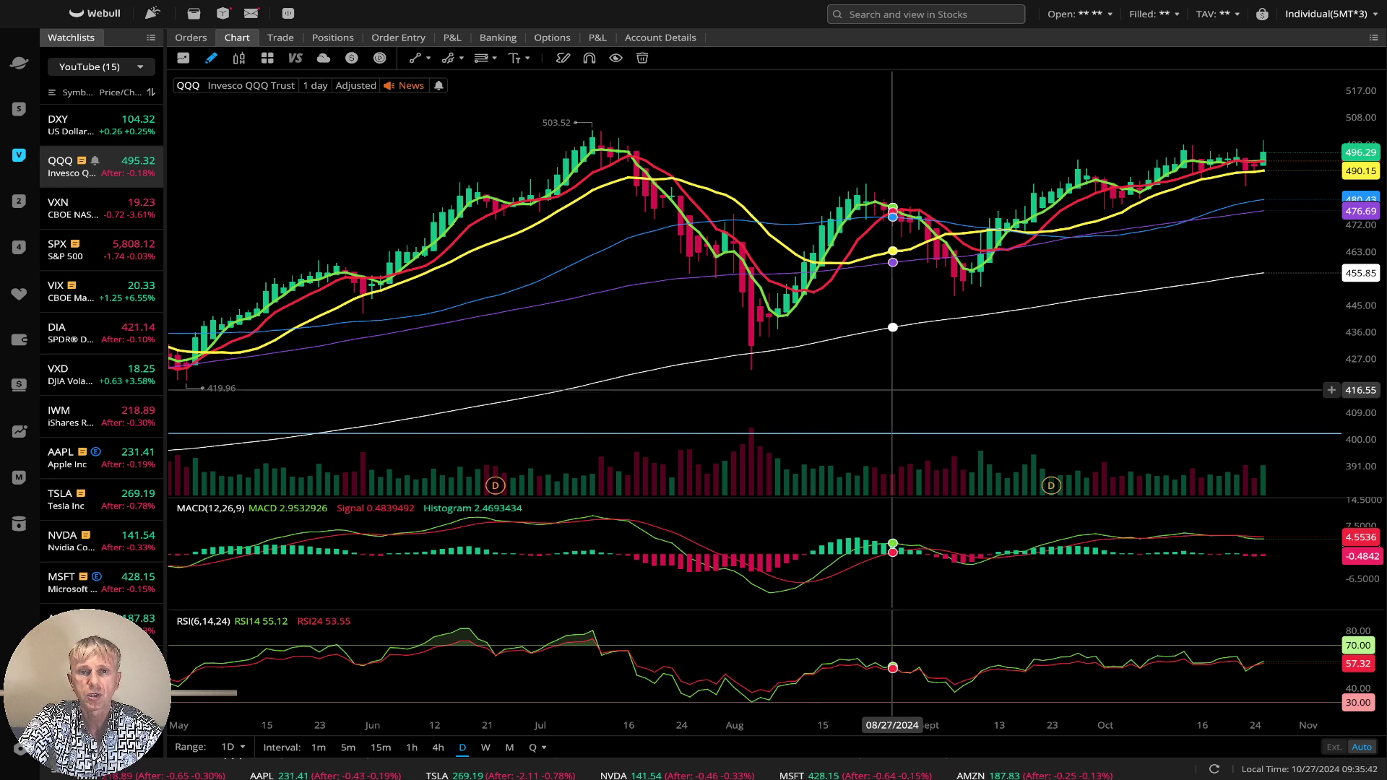
# Examine the QQQ daily price action up to its latest candles
pyautogui.moveTo(893, 390); pyautogui.dragTo(881, 390)
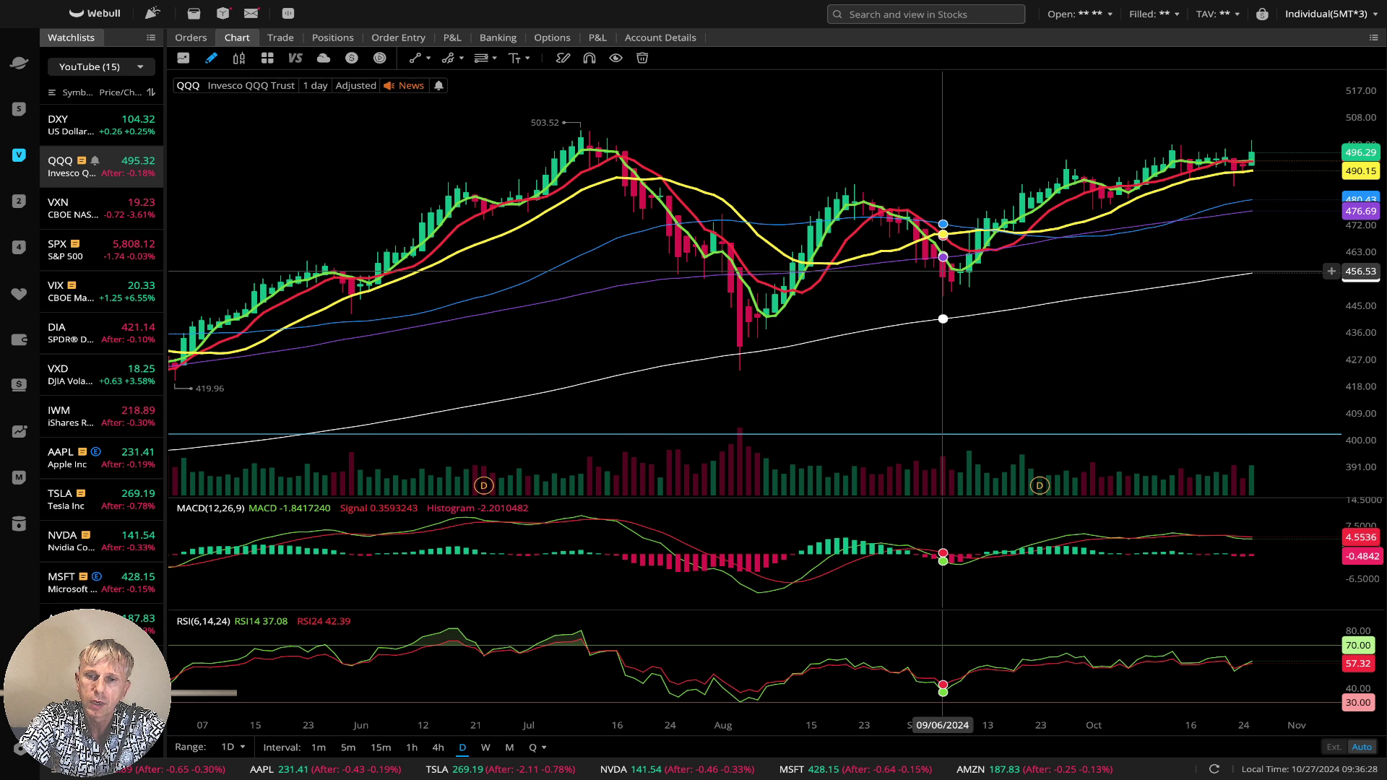
pyautogui.moveTo(1040, 352); pyautogui.dragTo(982, 348)
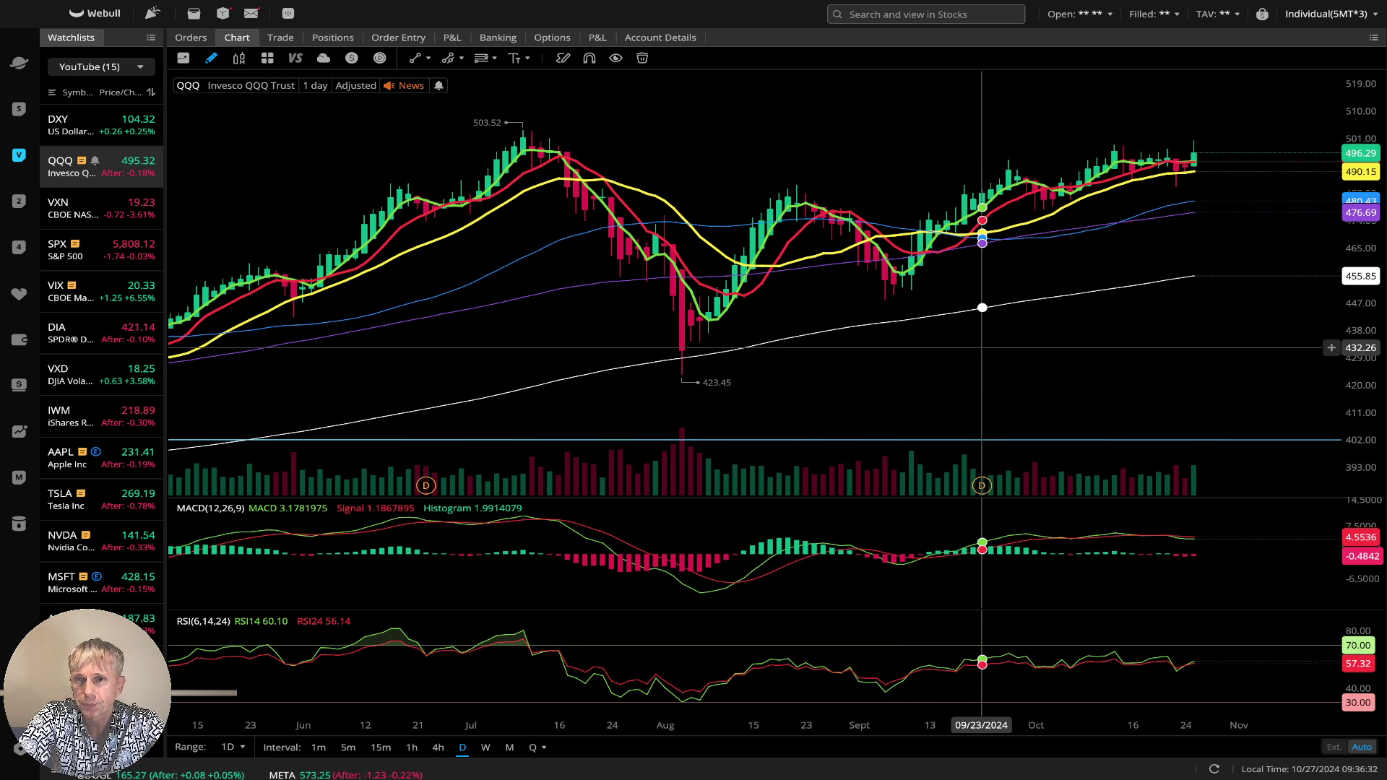
pyautogui.moveTo(1096, 110); pyautogui.dragTo(993, 109)
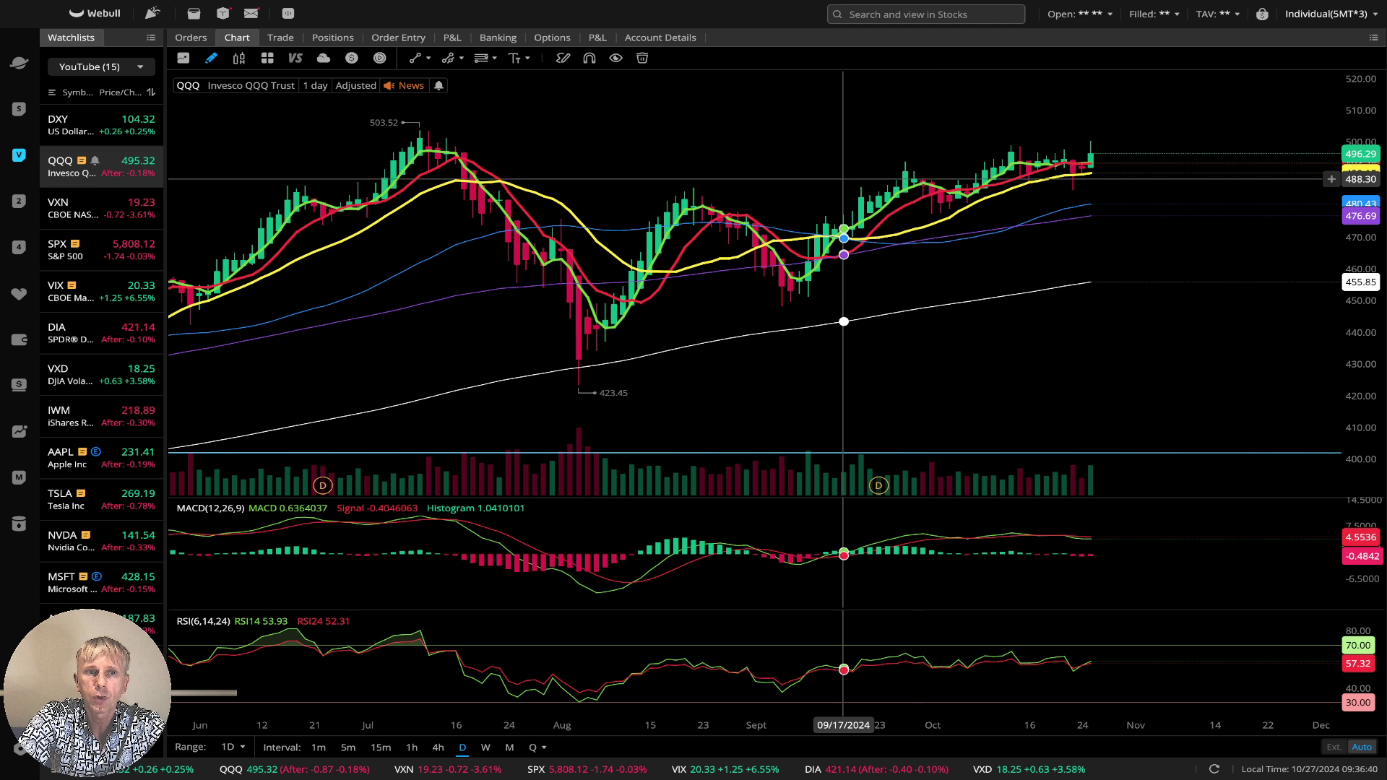
# Review the US Dollar Index (DXY) on the daily, weekly, monthly and quarterly charts
pyautogui.click(101, 124)
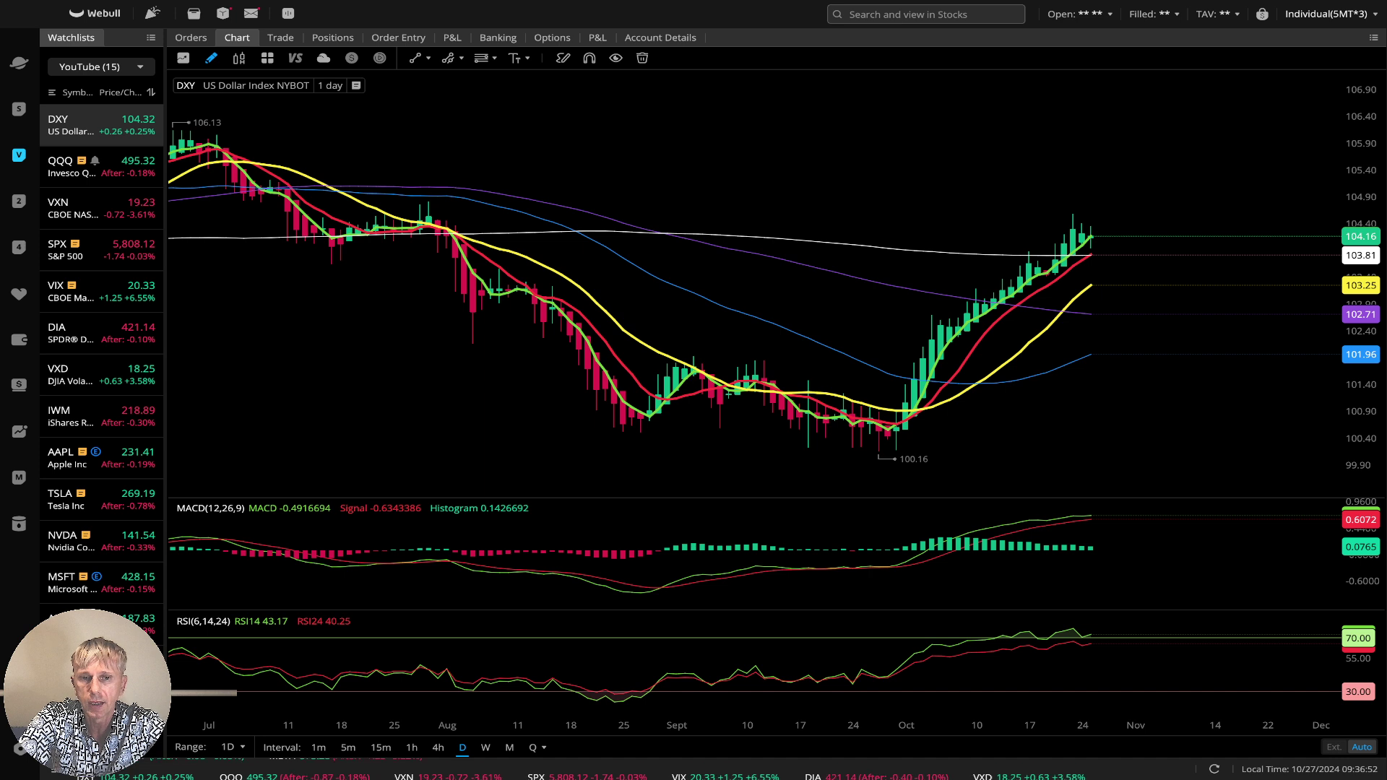
pyautogui.click(486, 747)
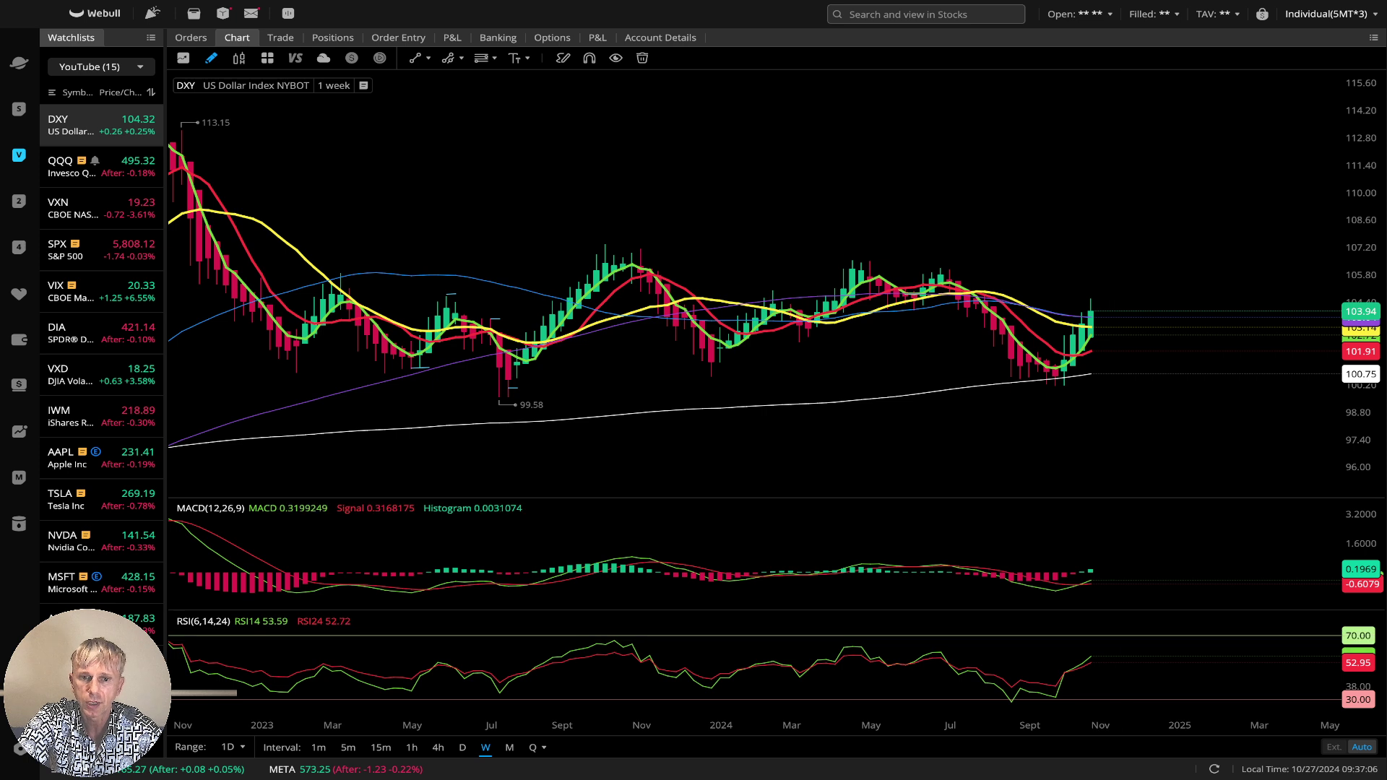
pyautogui.click(510, 747)
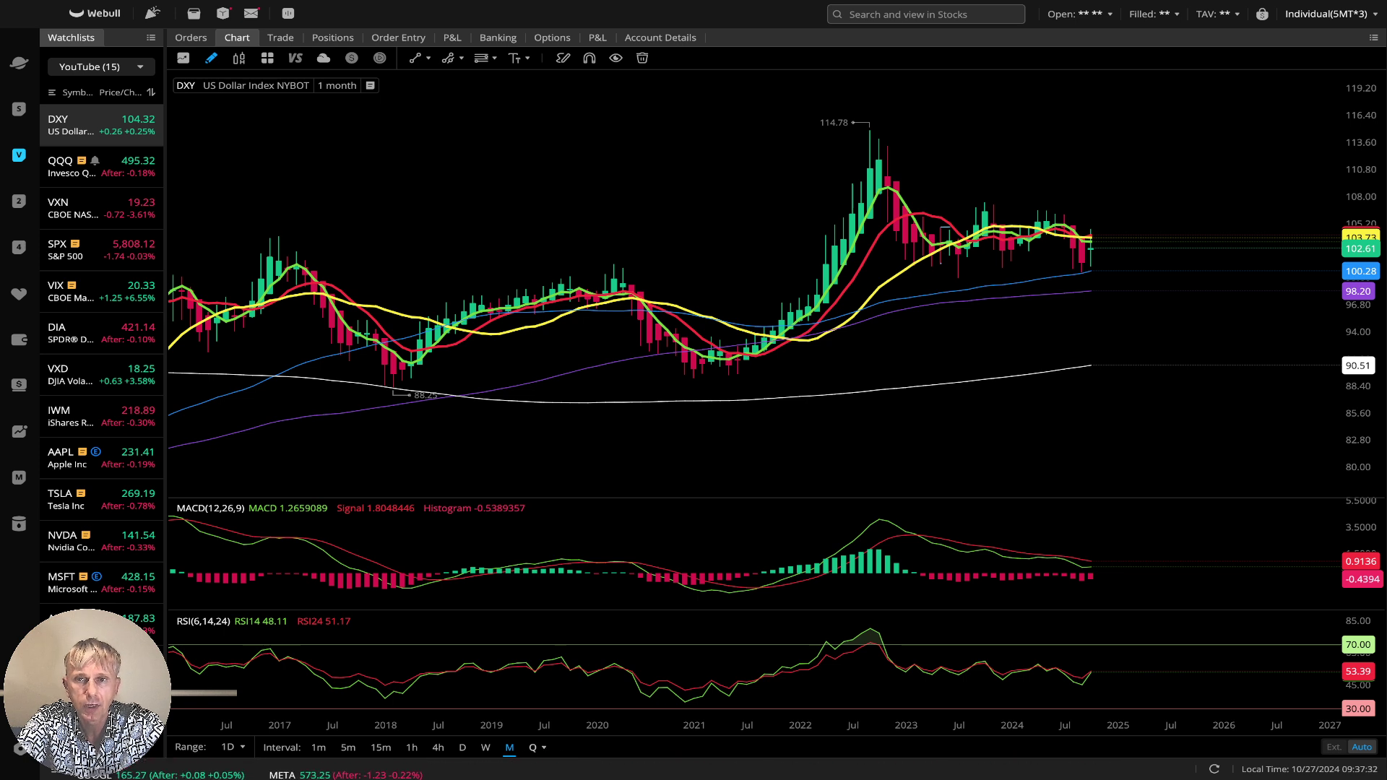
pyautogui.click(532, 747)
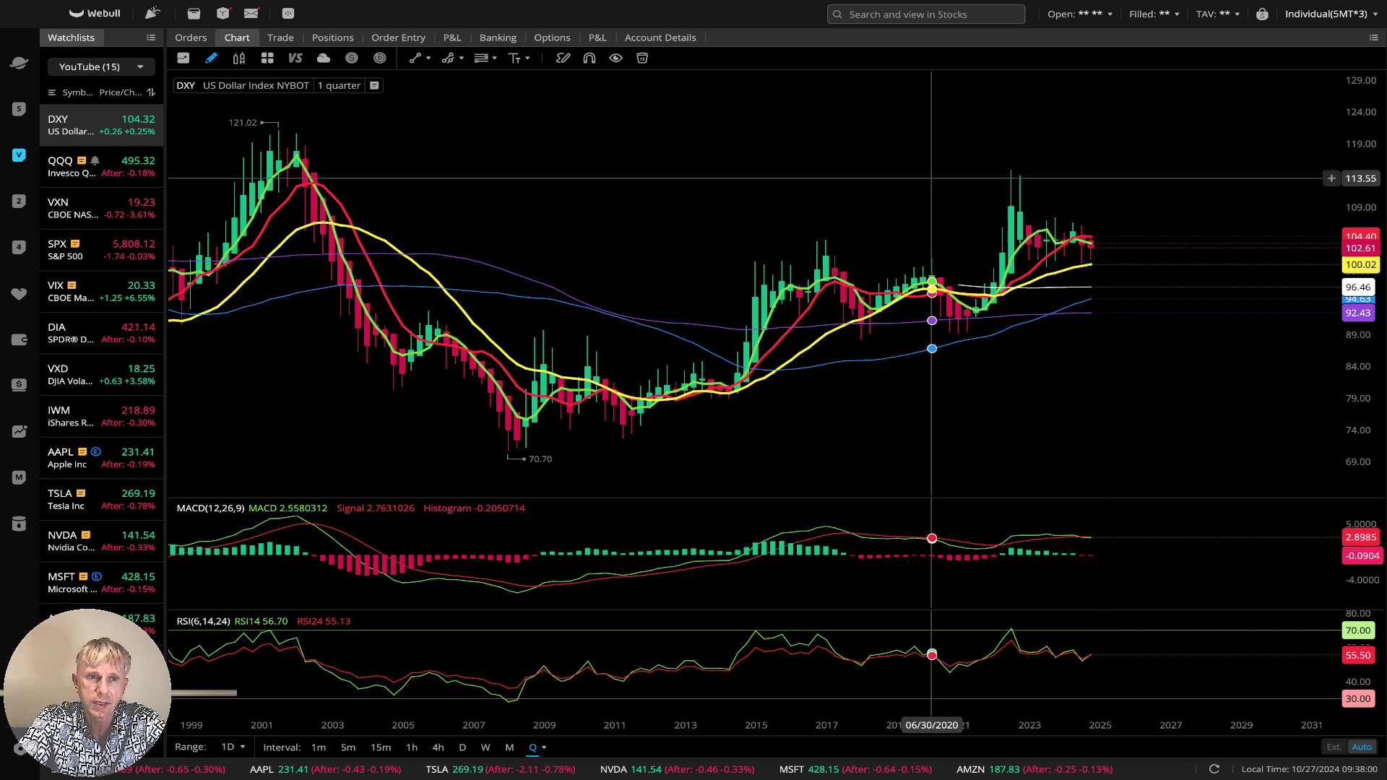
# Review QQQ on the daily, weekly, monthly and quarterly charts
pyautogui.click(101, 166)
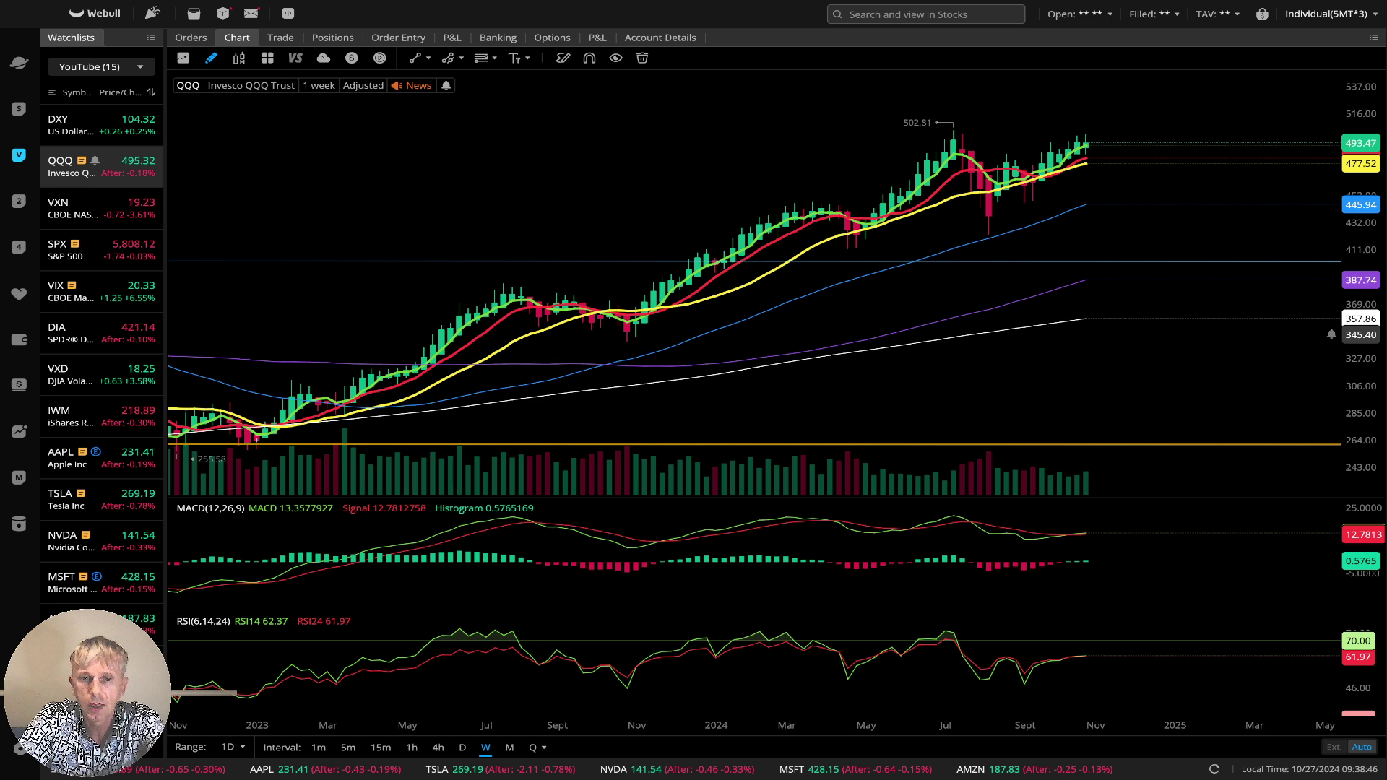
pyautogui.click(463, 747)
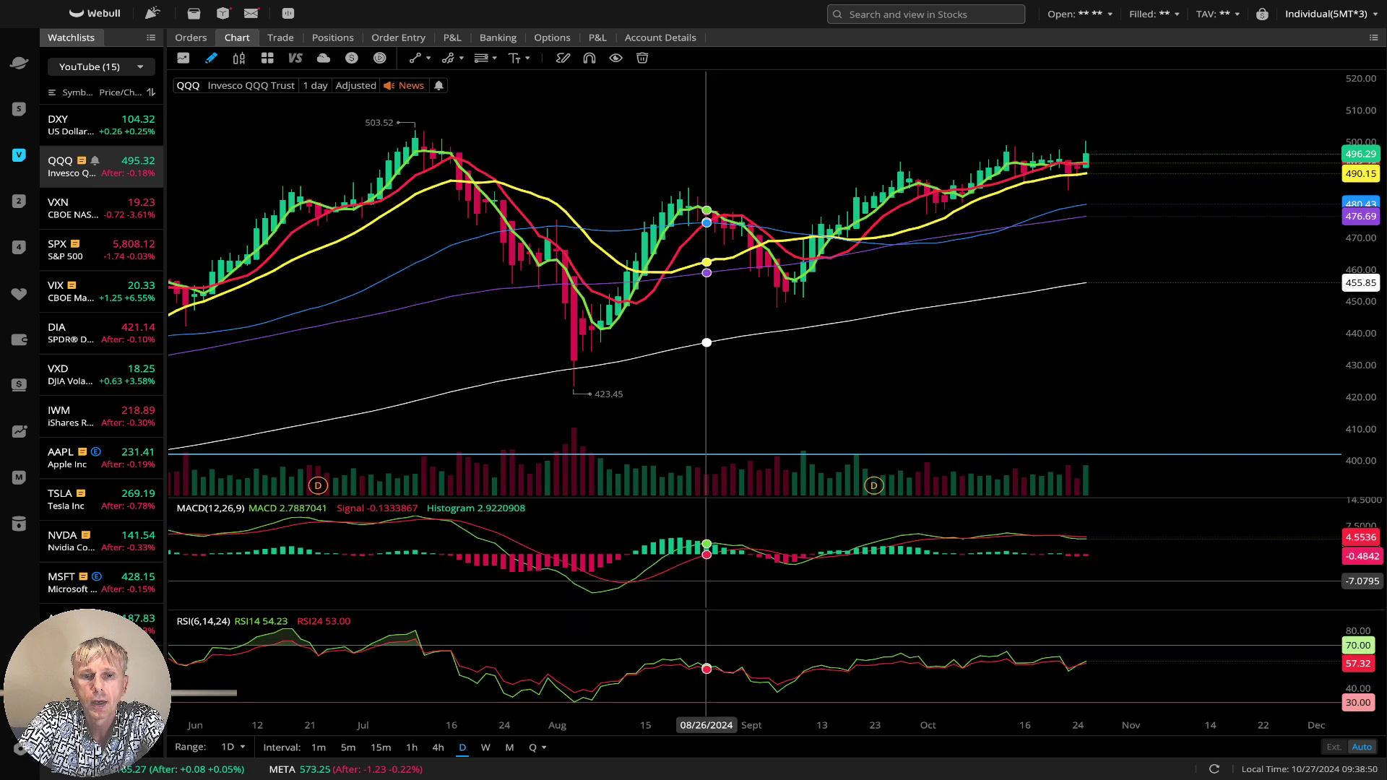
pyautogui.click(486, 747)
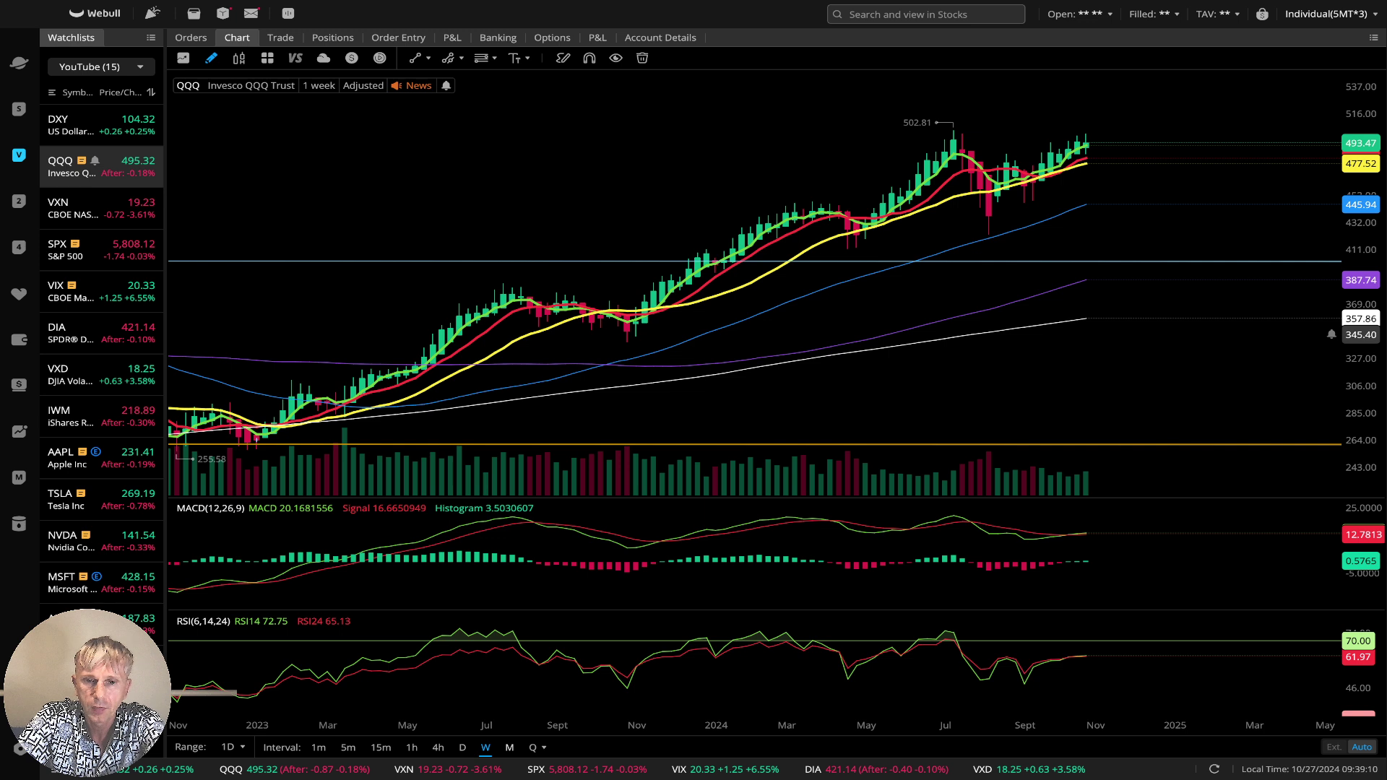
pyautogui.click(510, 747)
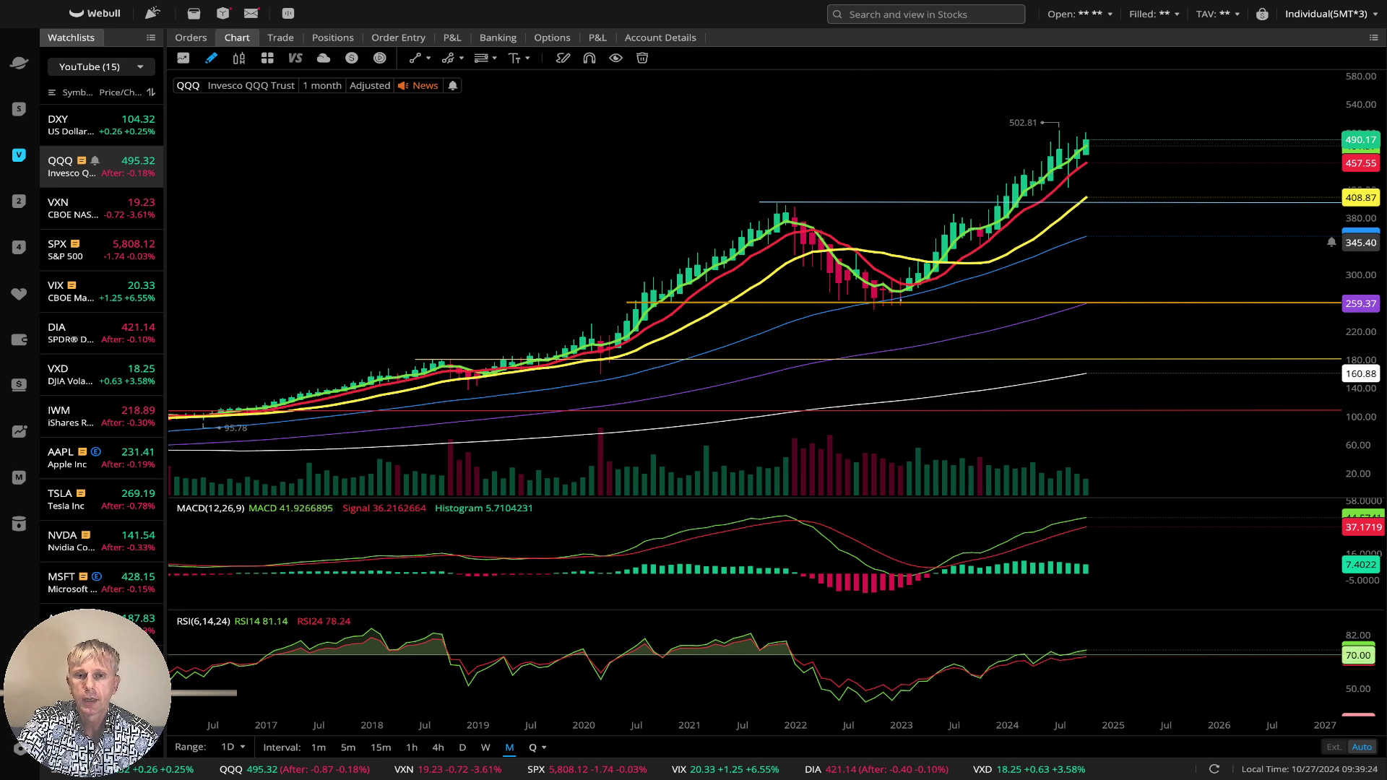
pyautogui.click(532, 747)
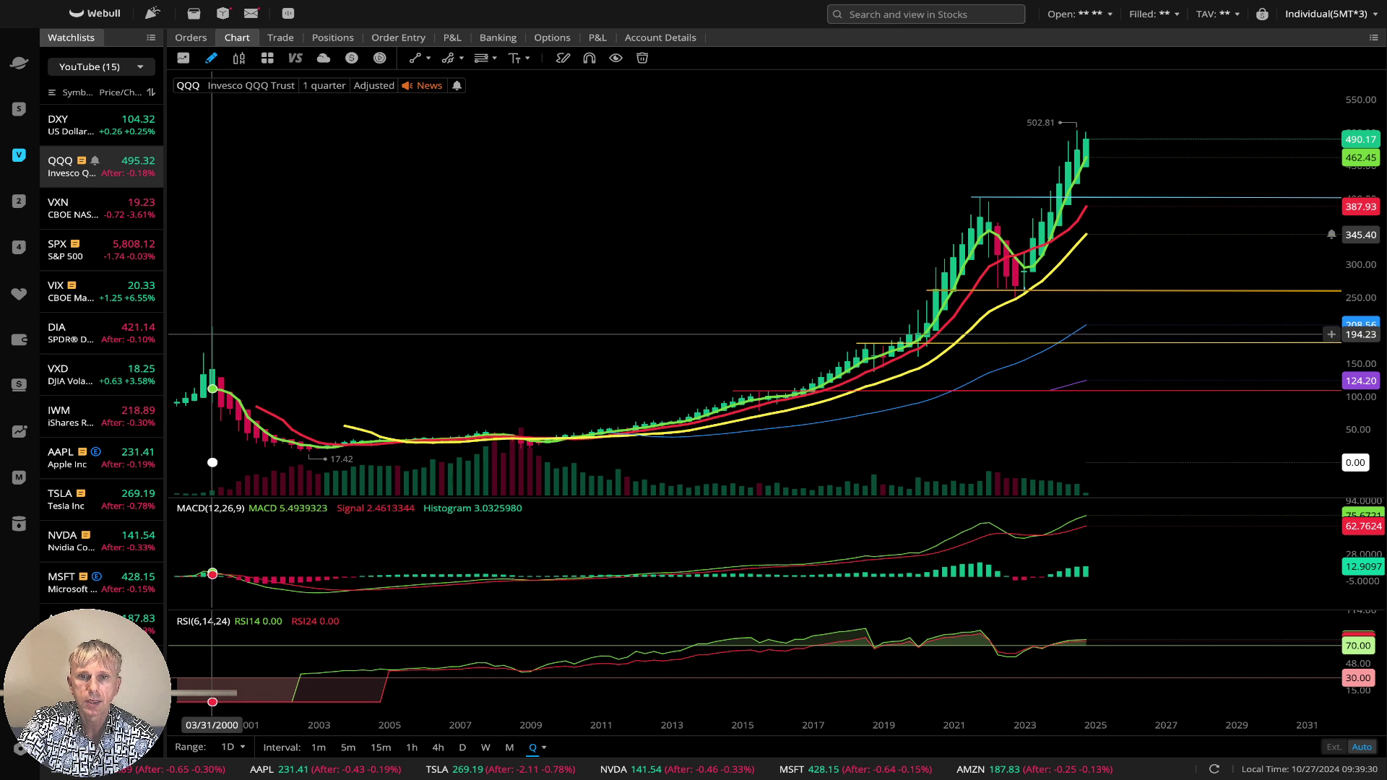
# Stretch the start of the QQQ chart's yellow horizontal line just under 200 back to the late-1999 candles and compare both peaks
pyautogui.scroll(-3, 213, 334)
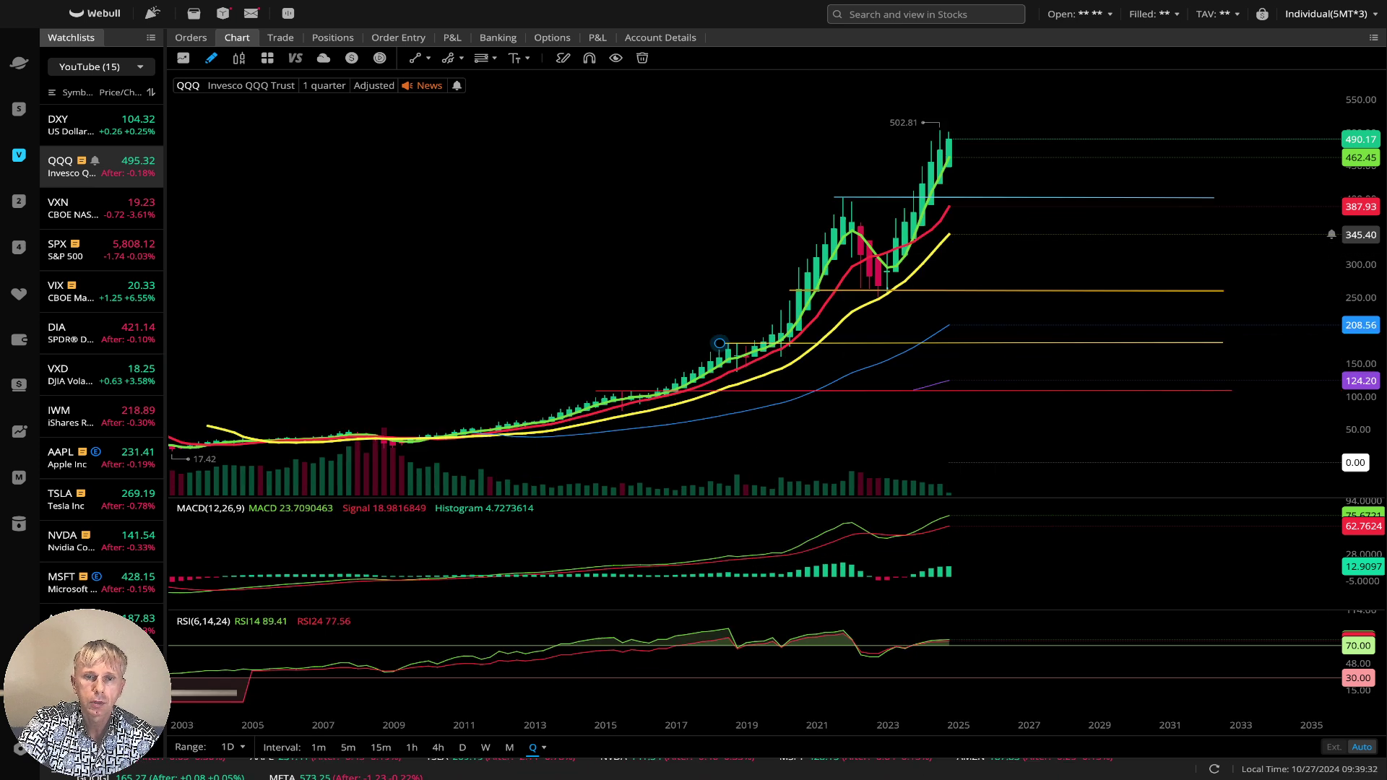
pyautogui.moveTo(720, 343); pyautogui.dragTo(381, 344)
pyautogui.click(1042, 343)
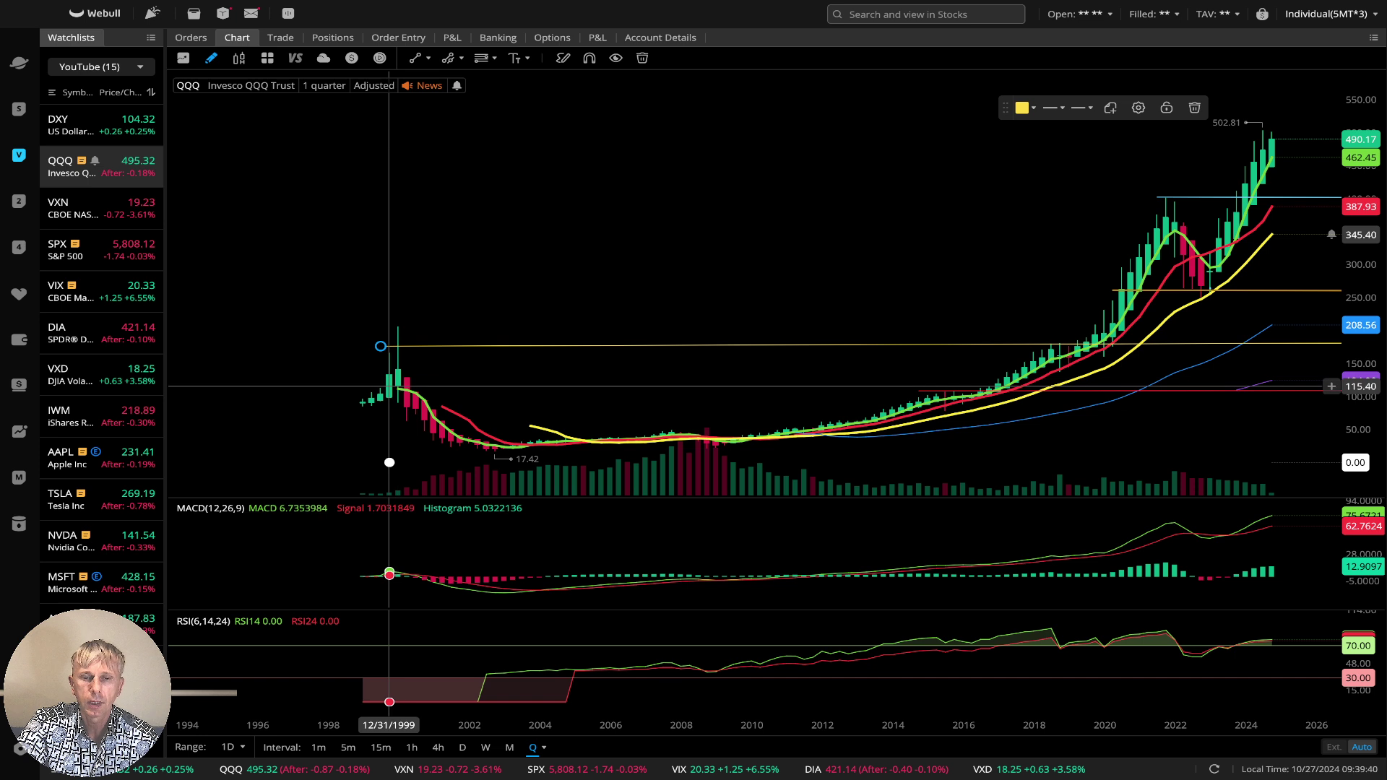
pyautogui.moveTo(752, 239); pyautogui.dragTo(695, 232)
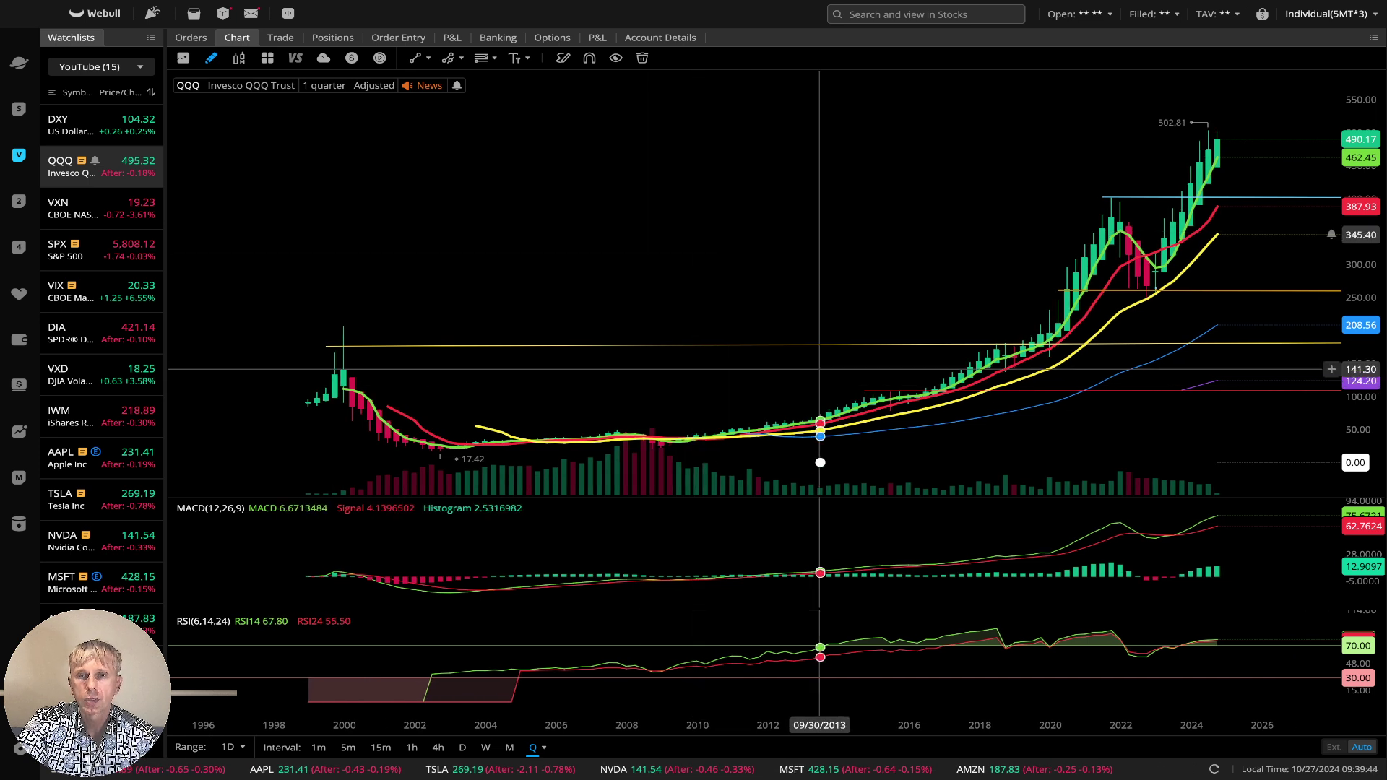
pyautogui.moveTo(851, 332); pyautogui.dragTo(697, 220)
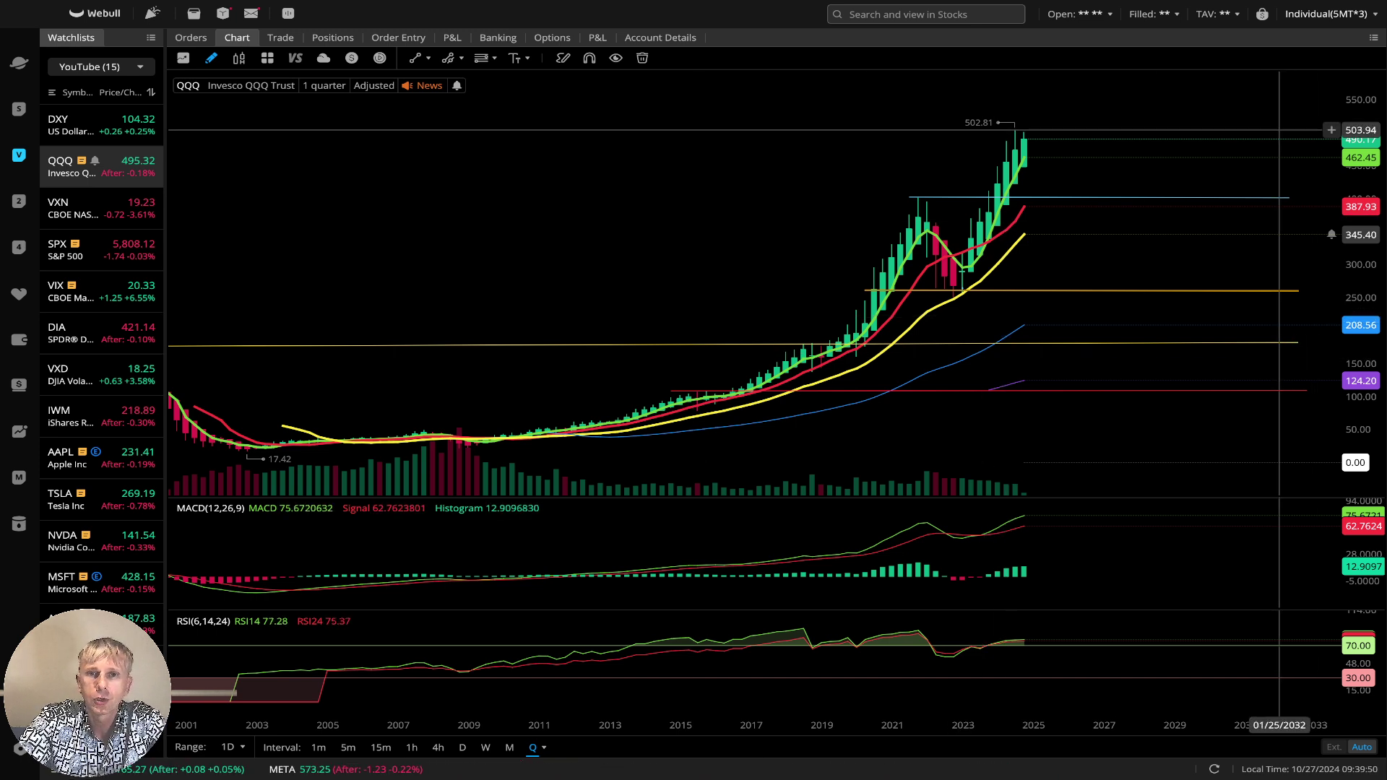
pyautogui.moveTo(679, 191); pyautogui.dragTo(587, 210)
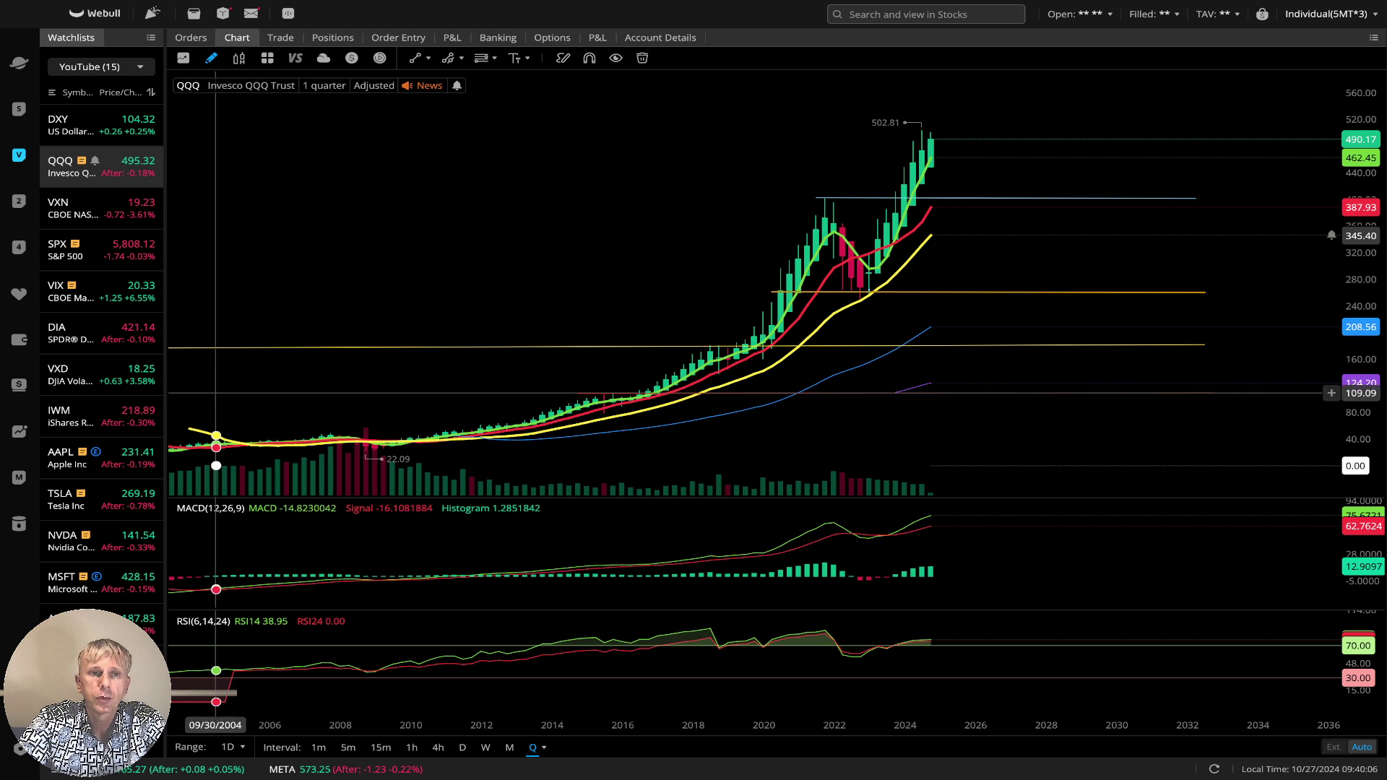
# Open the S&P 500 (SPX) from the watchlist and review its daily and weekly charts
pyautogui.click(102, 249)
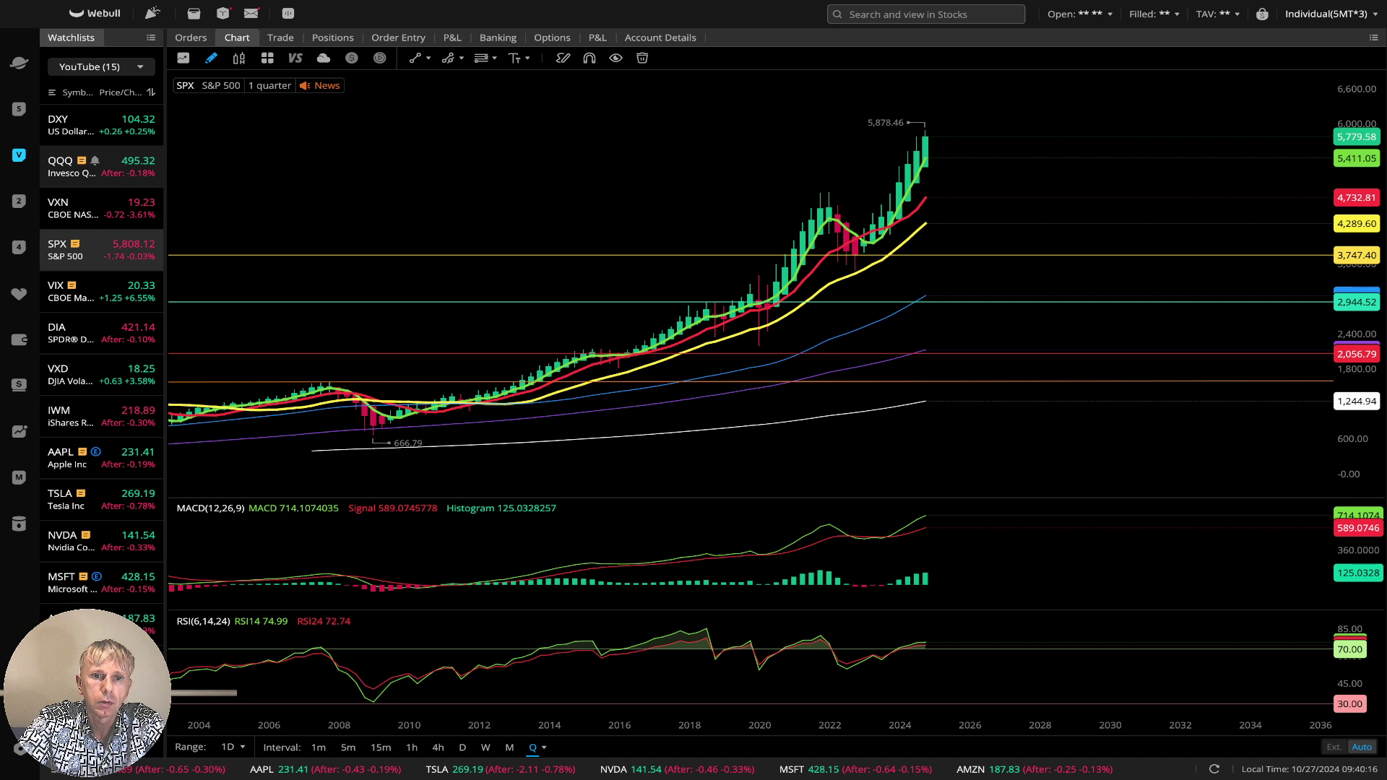
pyautogui.click(101, 208)
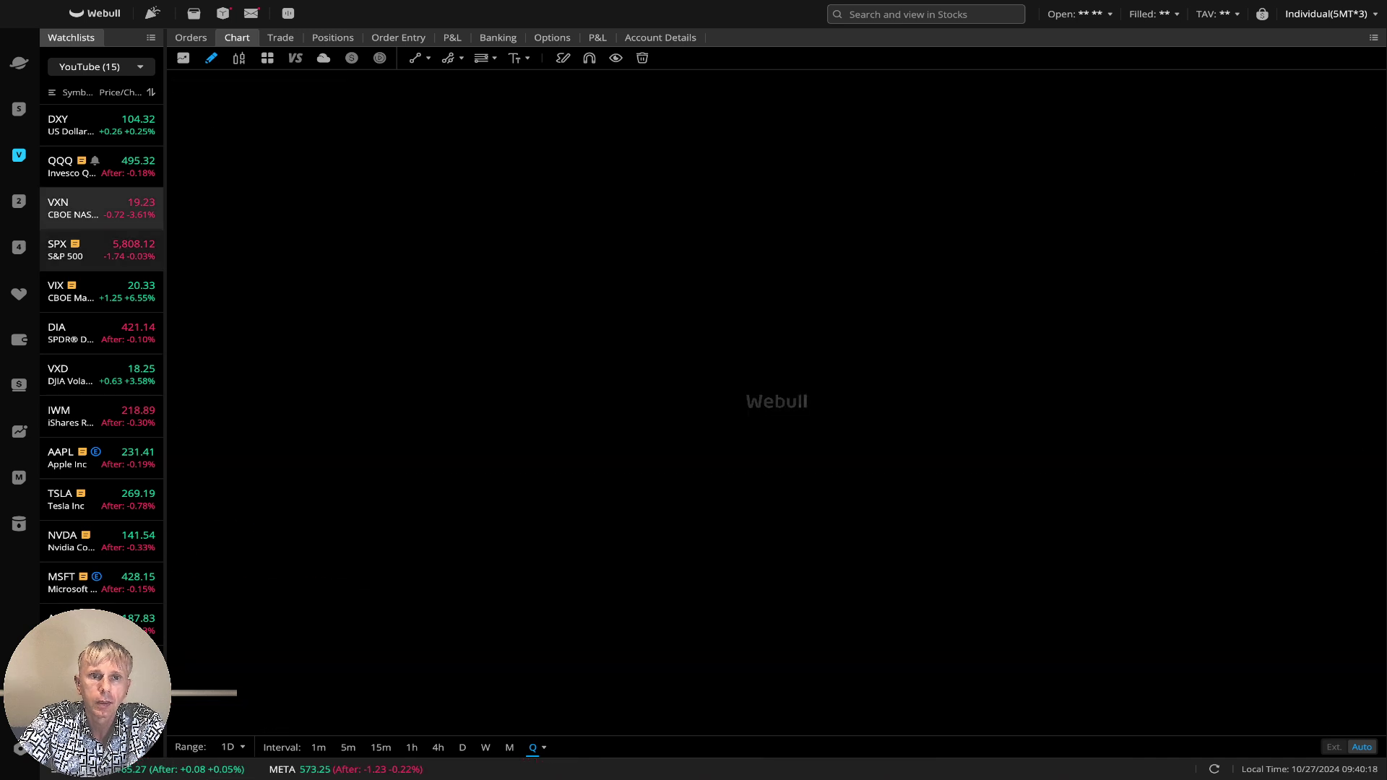
pyautogui.click(101, 250)
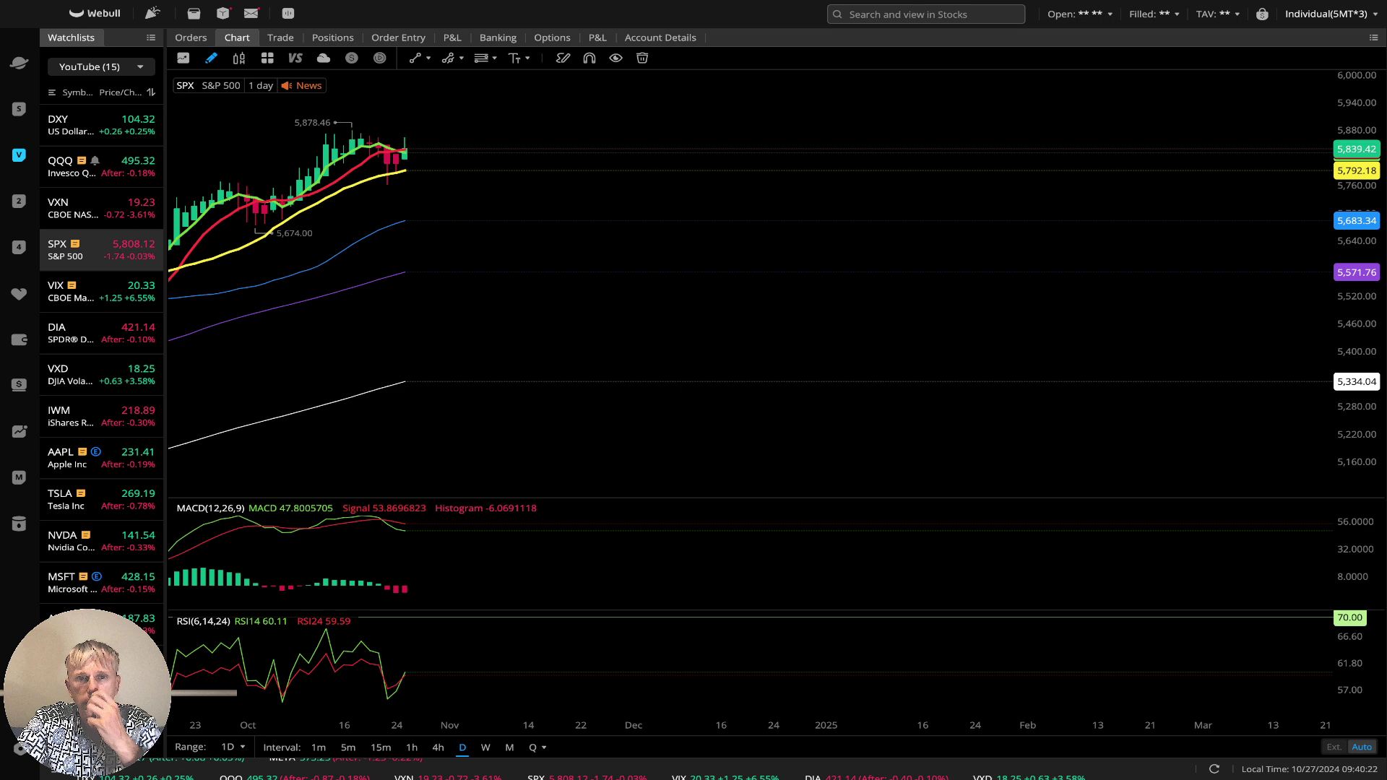
pyautogui.moveTo(554, 356); pyautogui.dragTo(1289, 384)
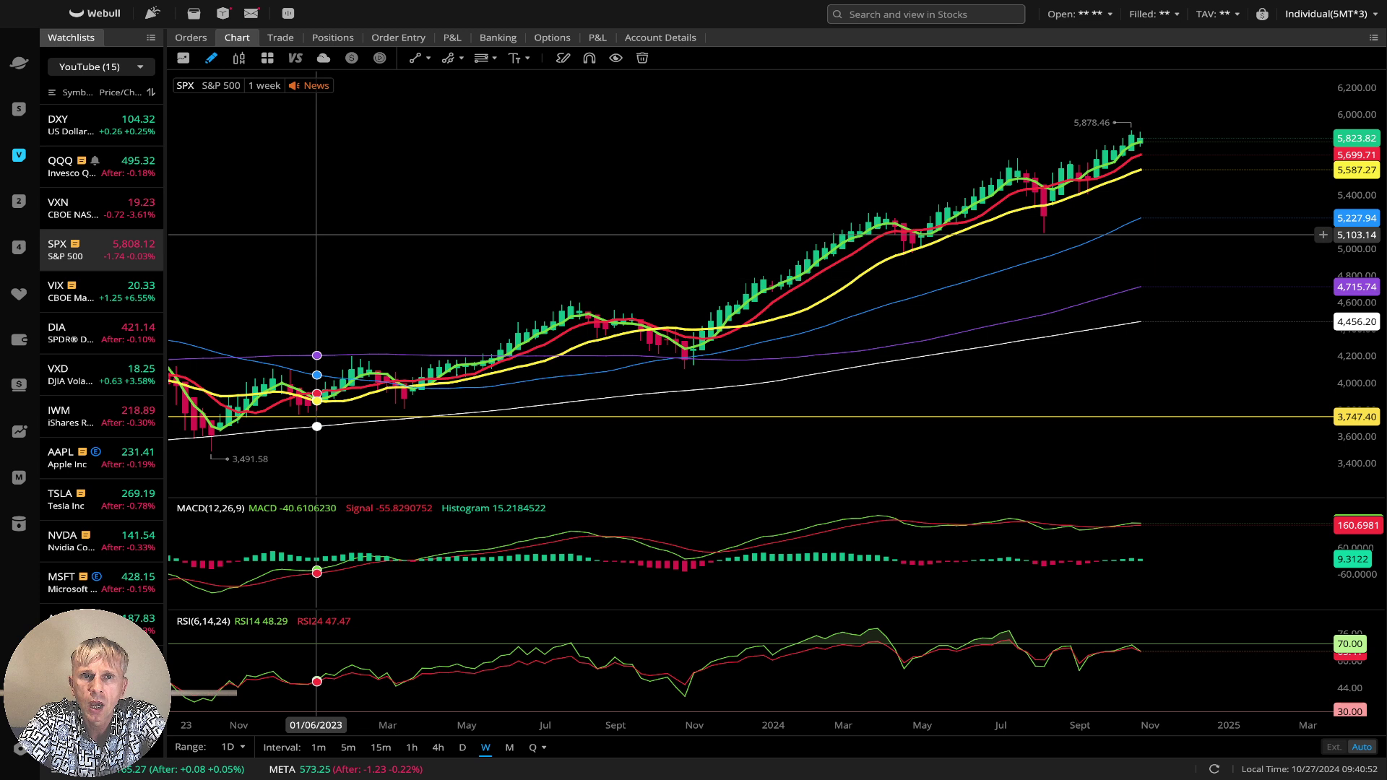
# Draw a rising trend line above the S&P 500's weekly highs from early 2024 to about November 2024
pyautogui.click(415, 57)
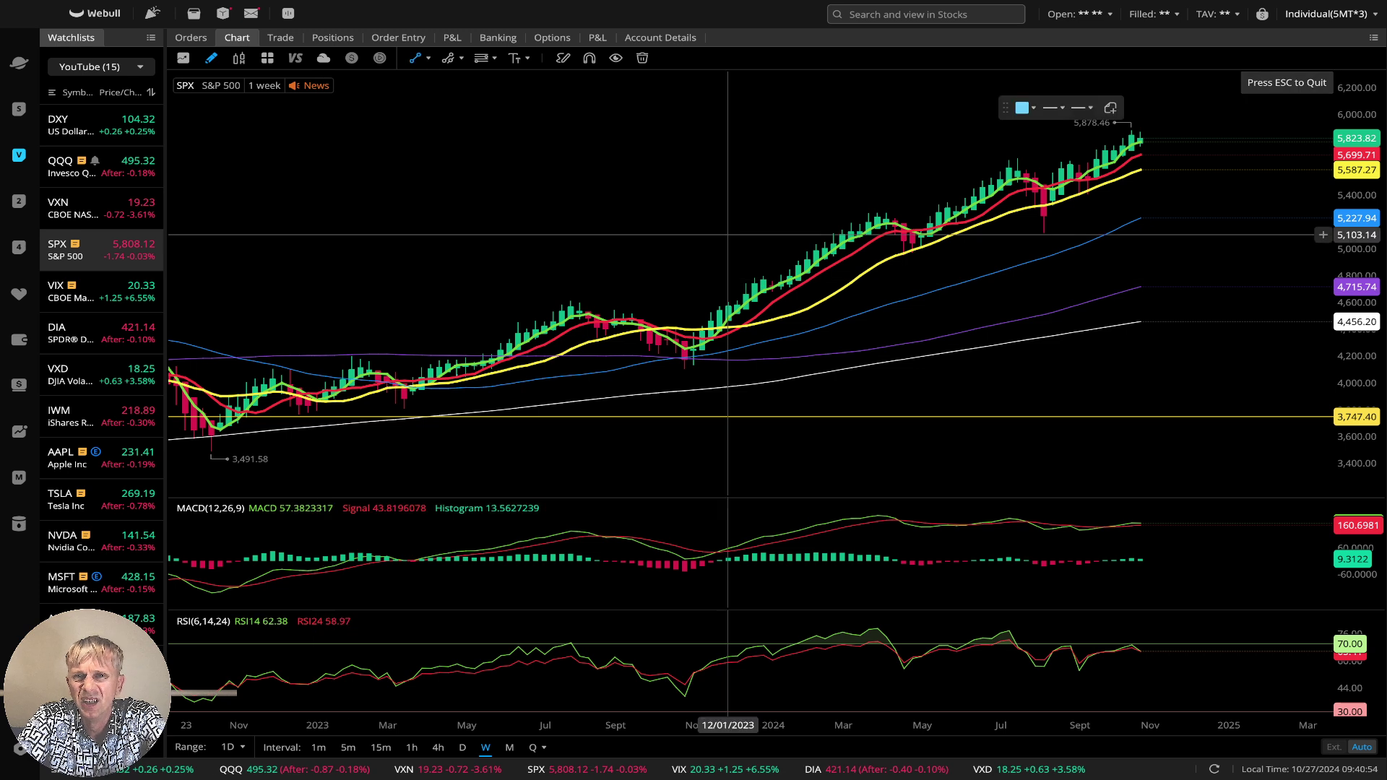
pyautogui.click(817, 214)
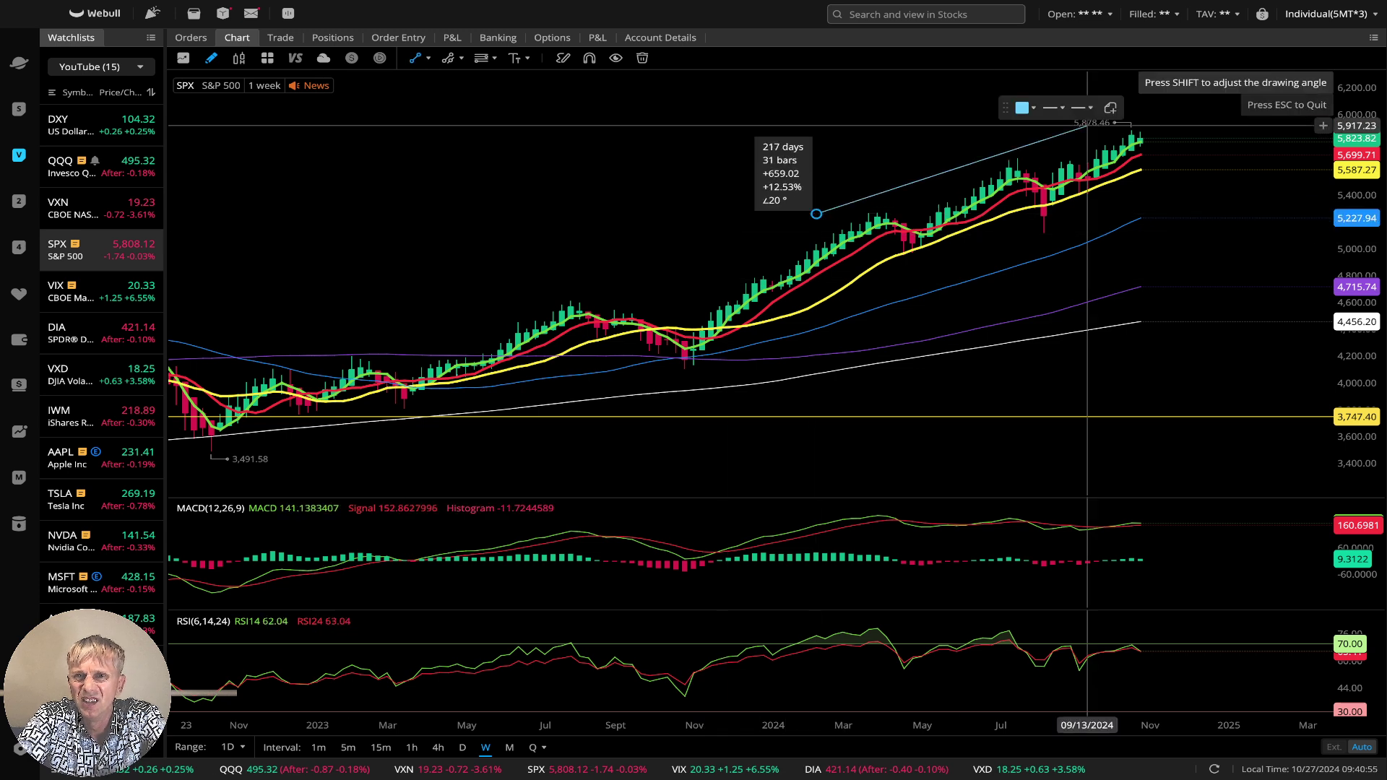
pyautogui.click(1157, 111)
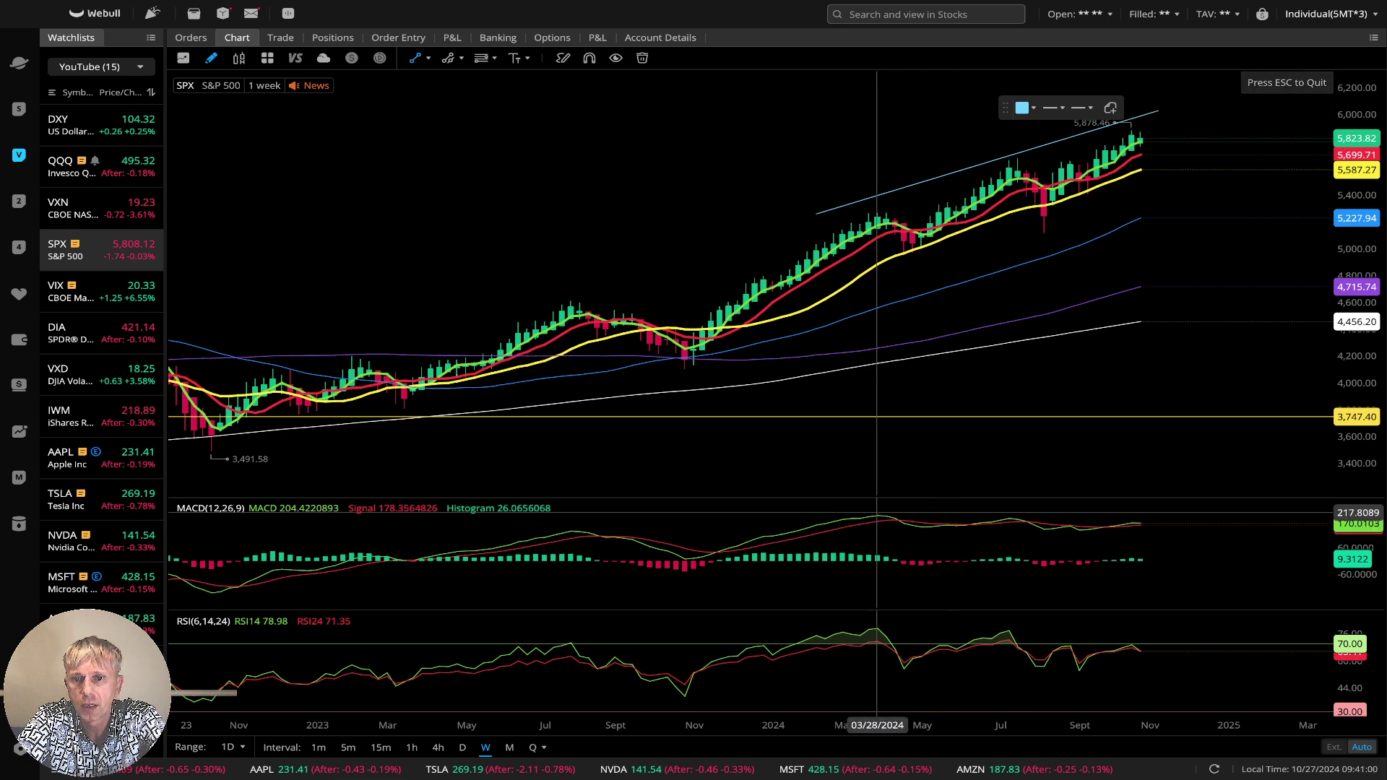
# Draw falling trend lines across the weekly MACD and RSI peaks, each from about March 2024 to late November 2024
pyautogui.click(877, 506)
pyautogui.click(1184, 522)
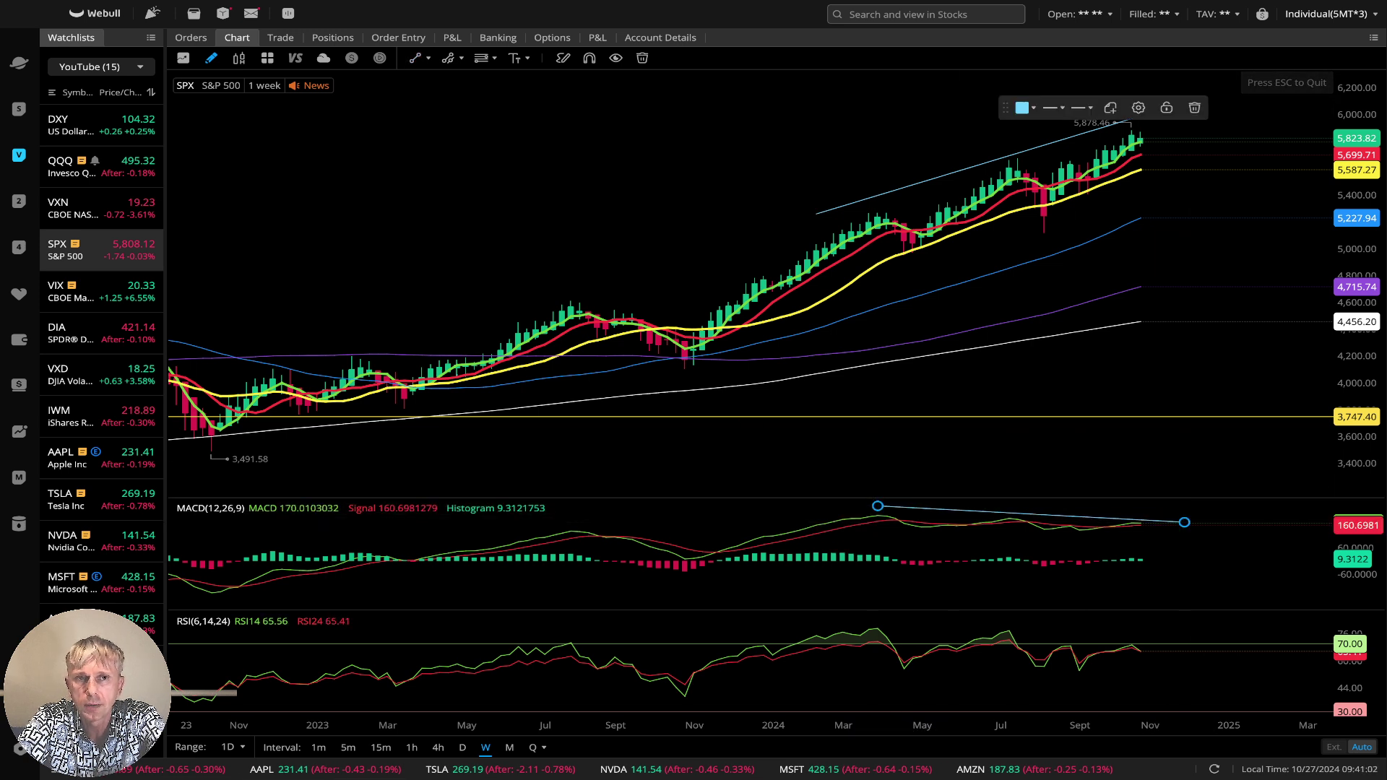
pyautogui.click(405, 672)
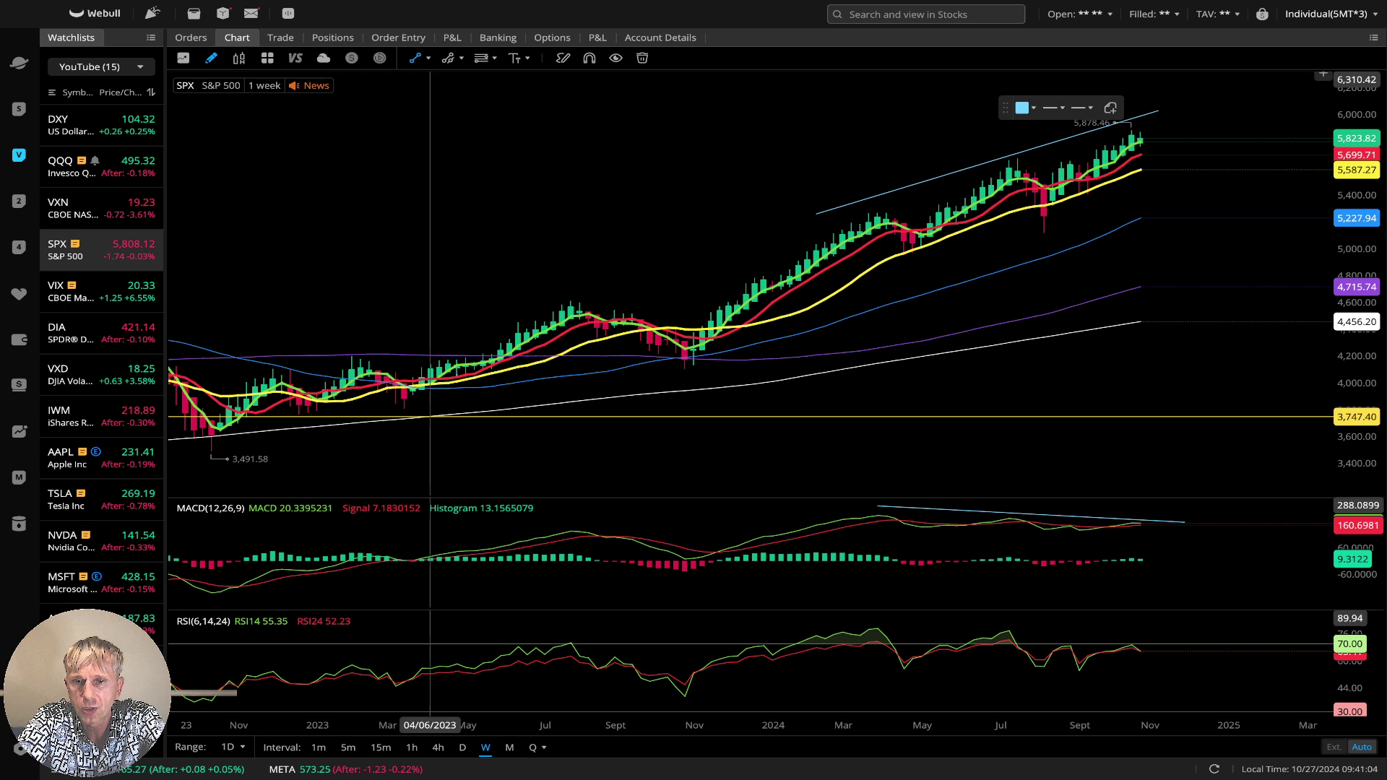
pyautogui.click(869, 617)
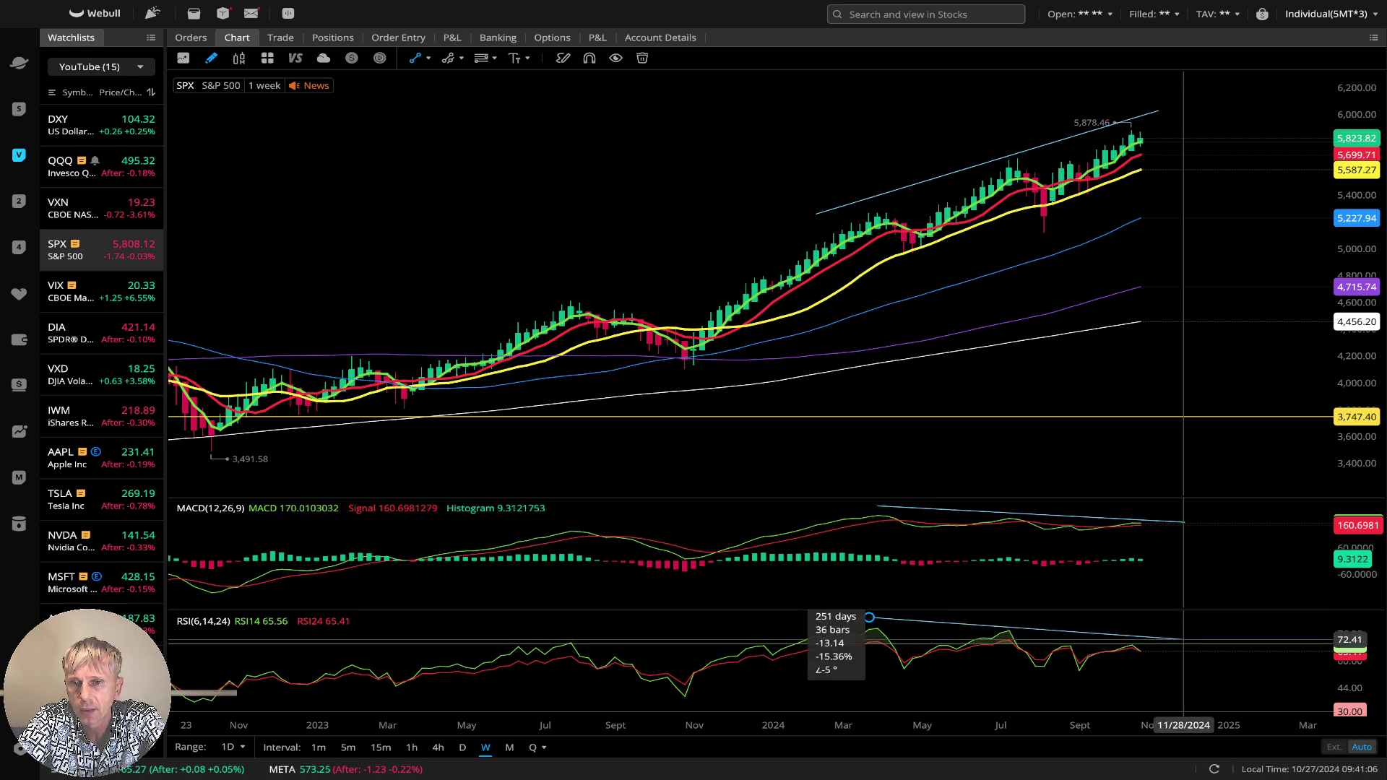
pyautogui.click(1184, 641)
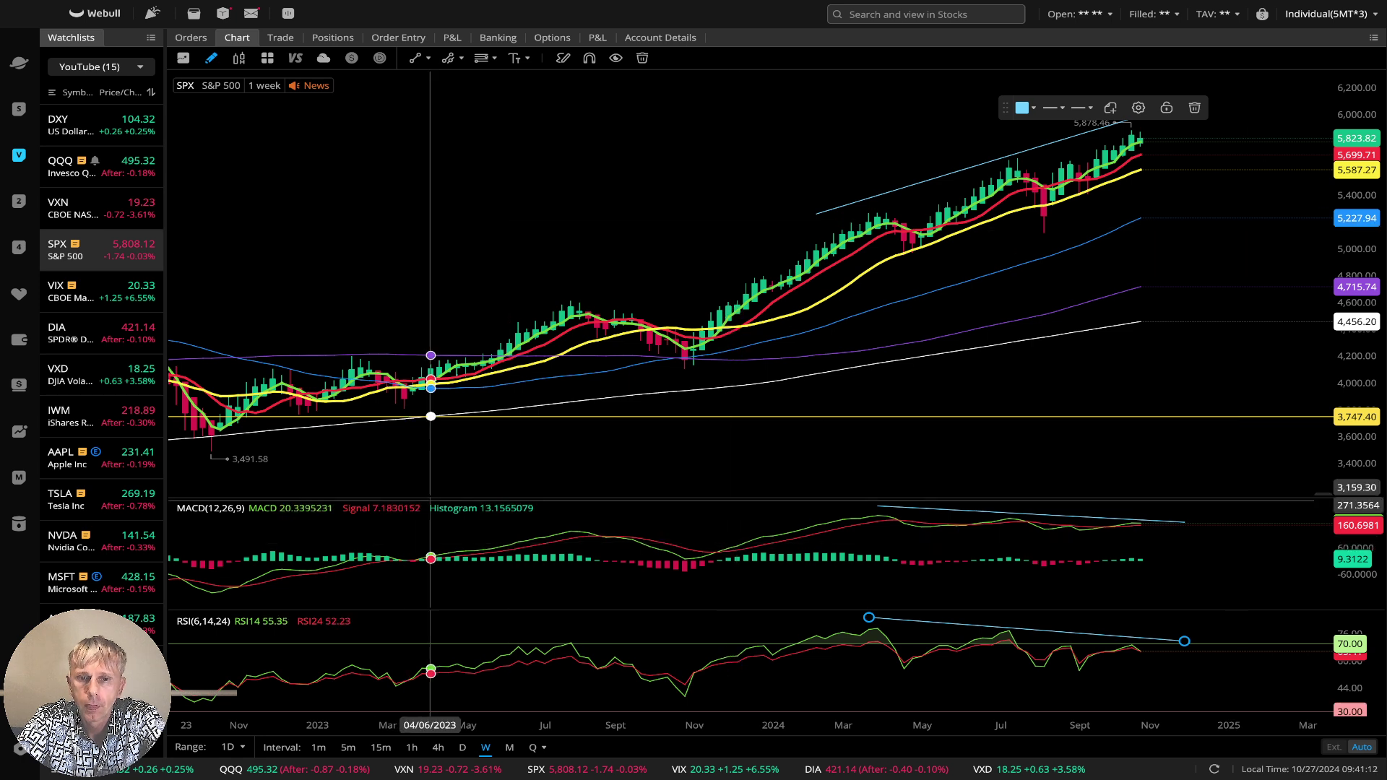
# On the S&P 500 monthly chart, move the start of the price trend line back to about mid-2021, just above the highs
pyautogui.click(509, 747)
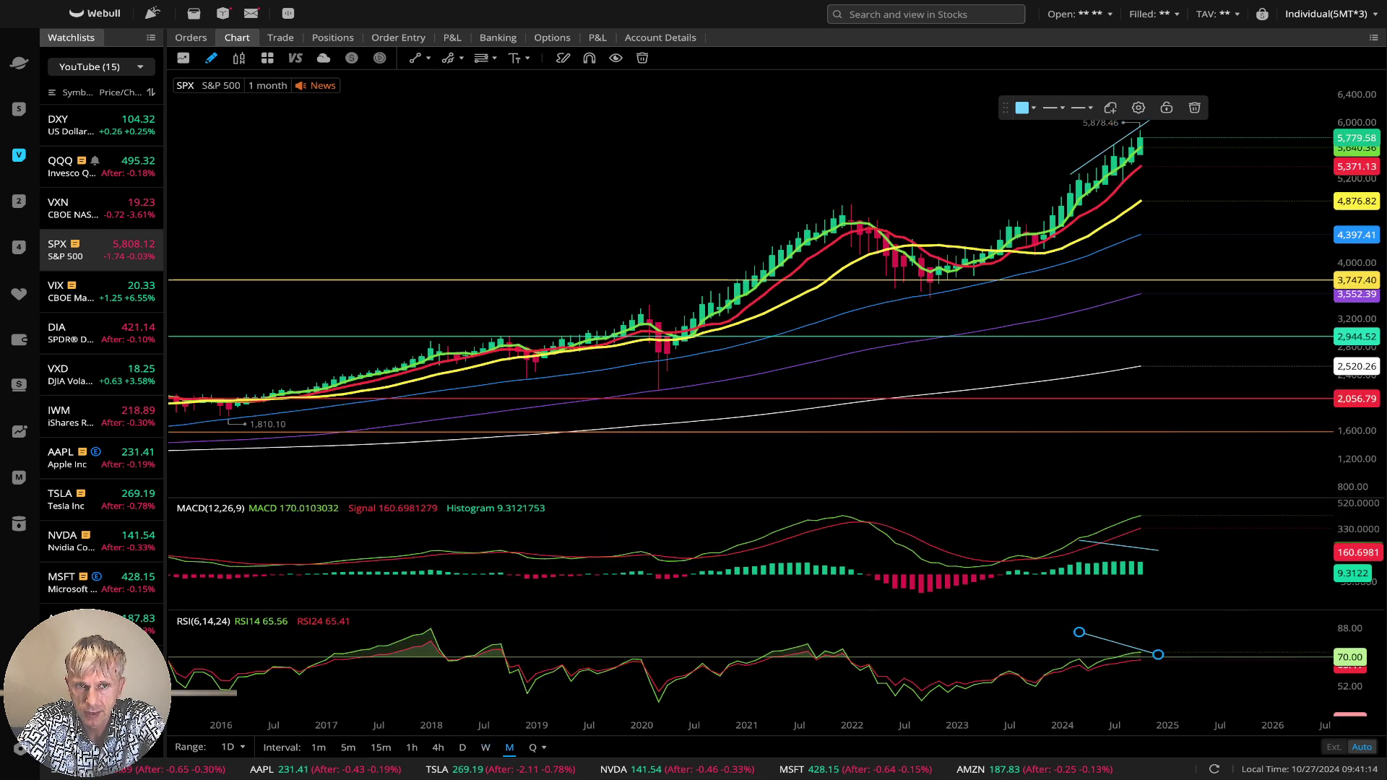
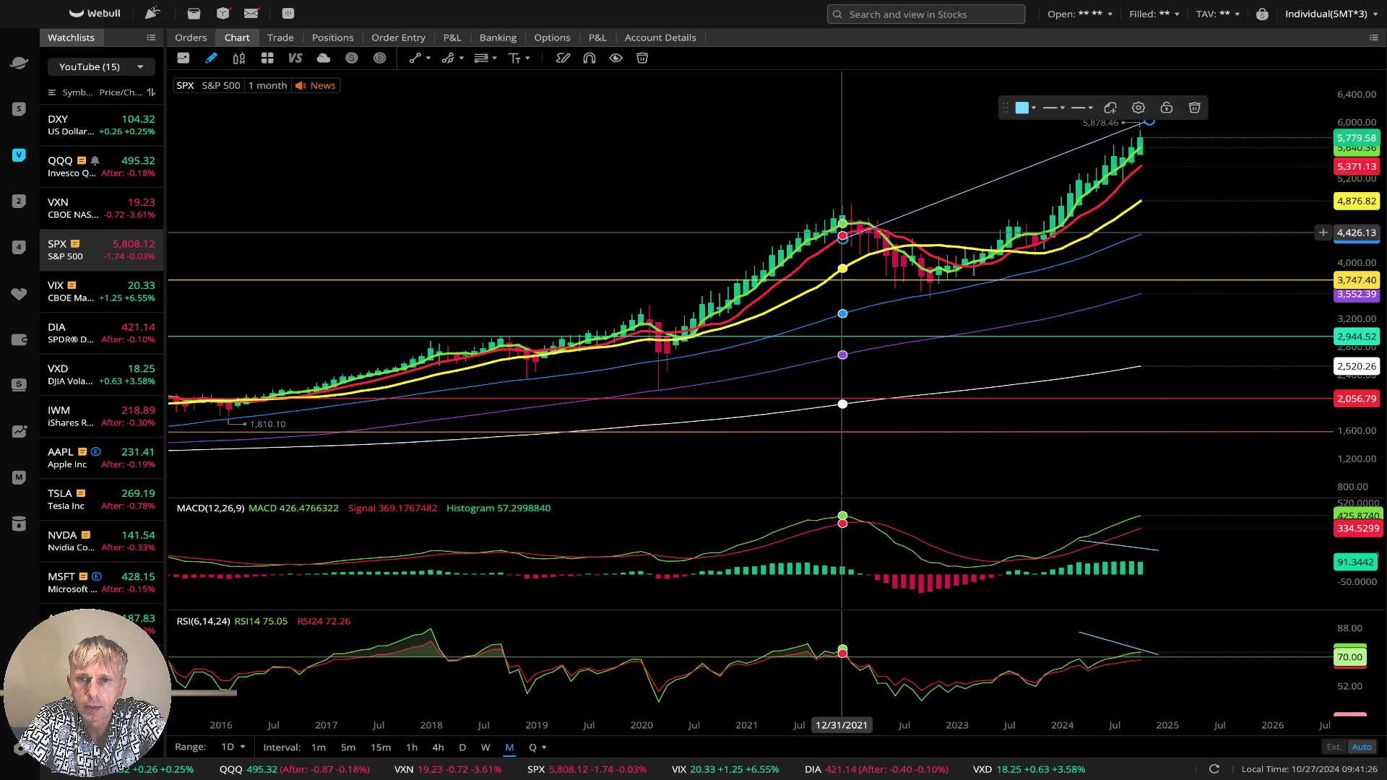
pyautogui.hscroll(3, 809, 217)
pyautogui.click(803, 230)
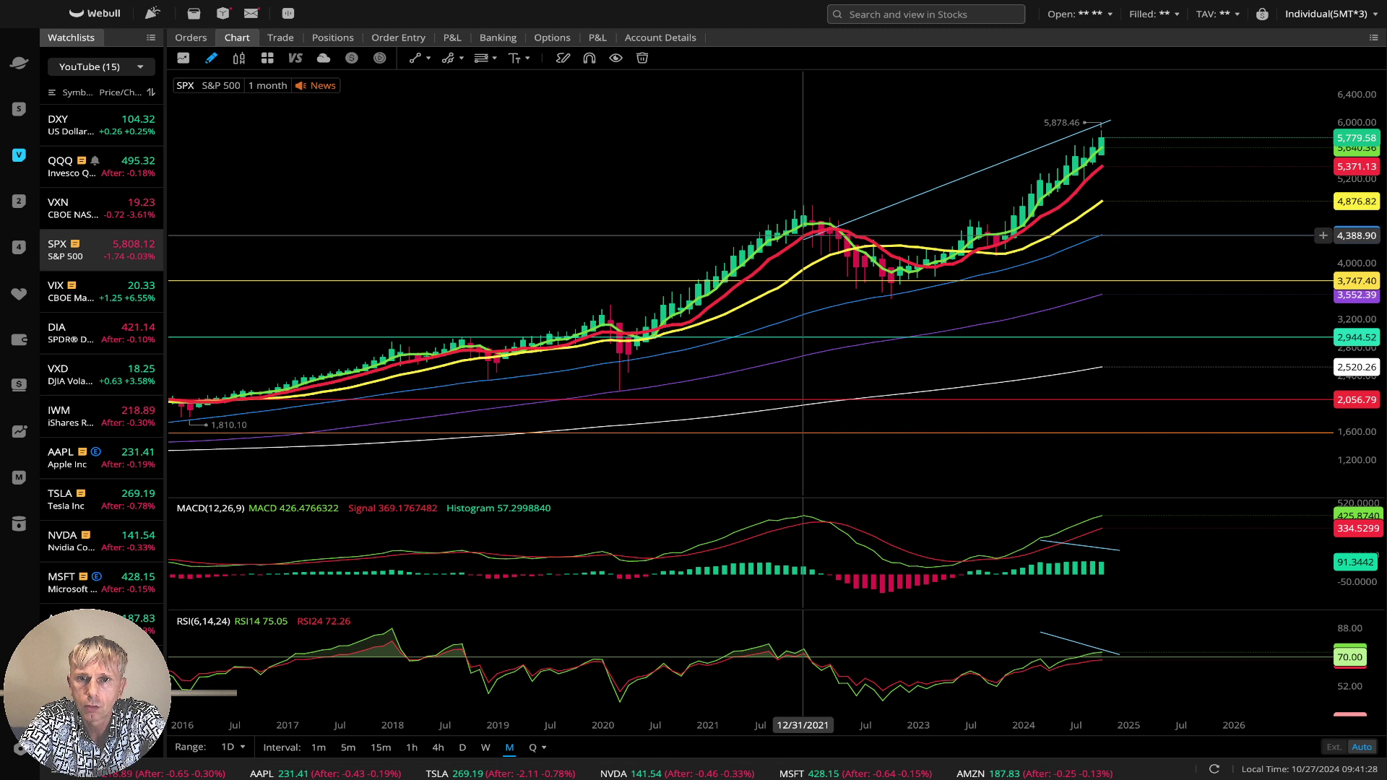
pyautogui.moveTo(804, 235); pyautogui.dragTo(760, 219)
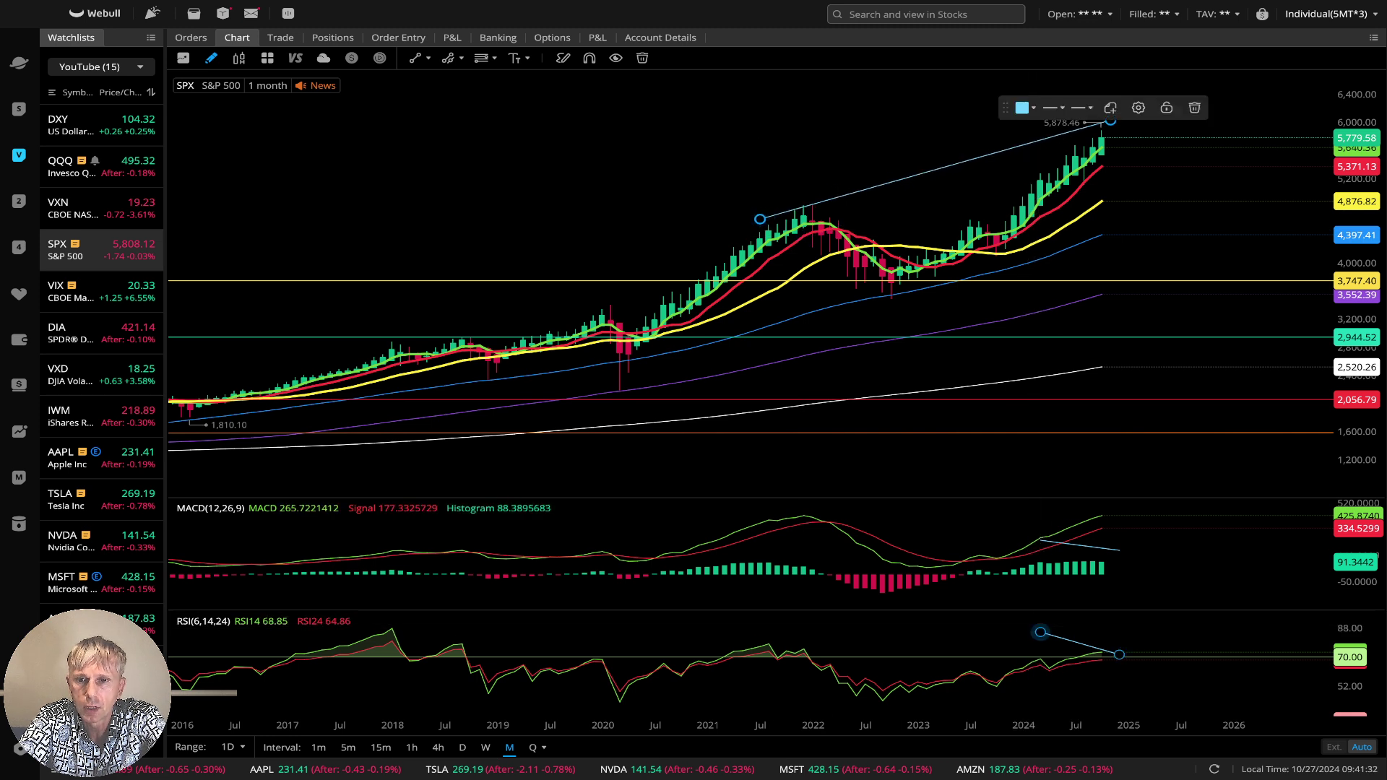
# Stretch the start of the monthly RSI trend line back to the peak around the start of 2018, and delete the MACD trend line
pyautogui.moveTo(1040, 632); pyautogui.dragTo(383, 627)
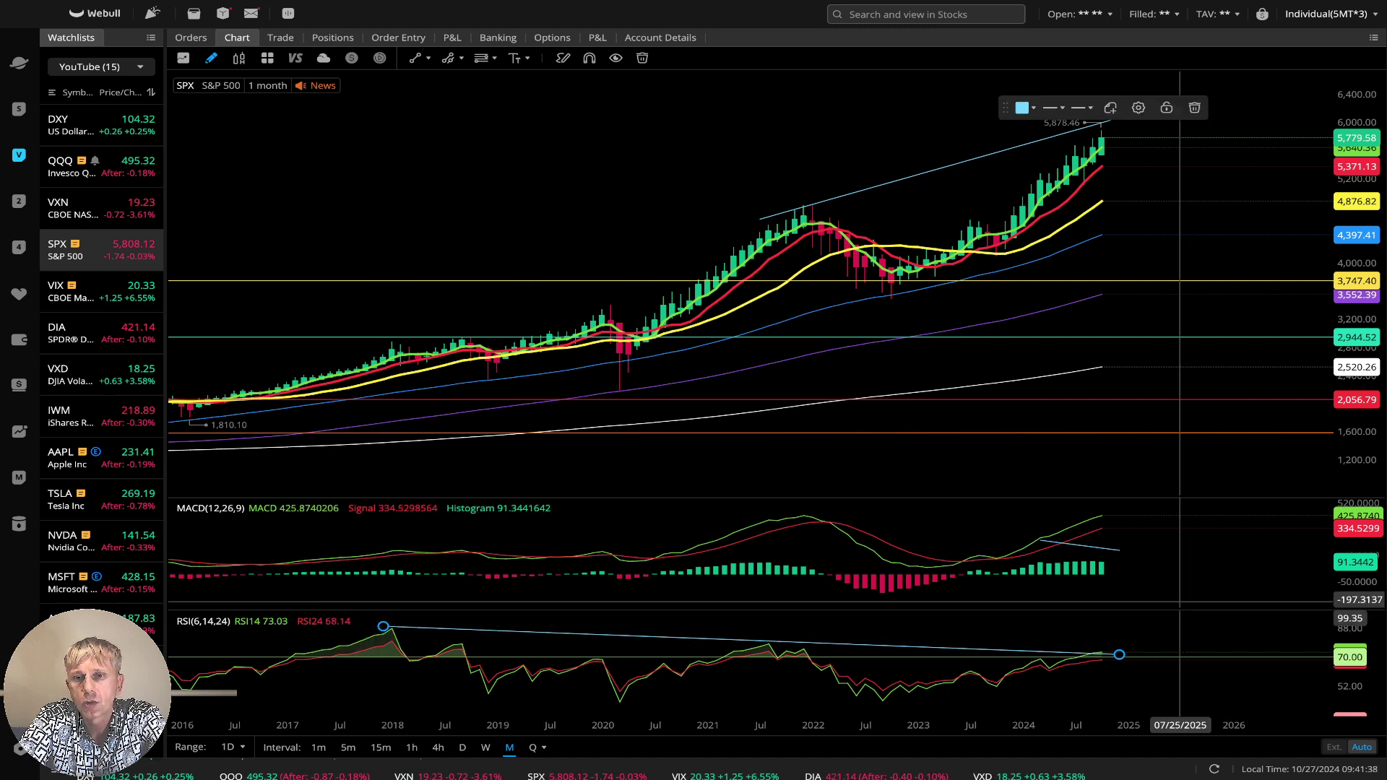
pyautogui.press('Delete')
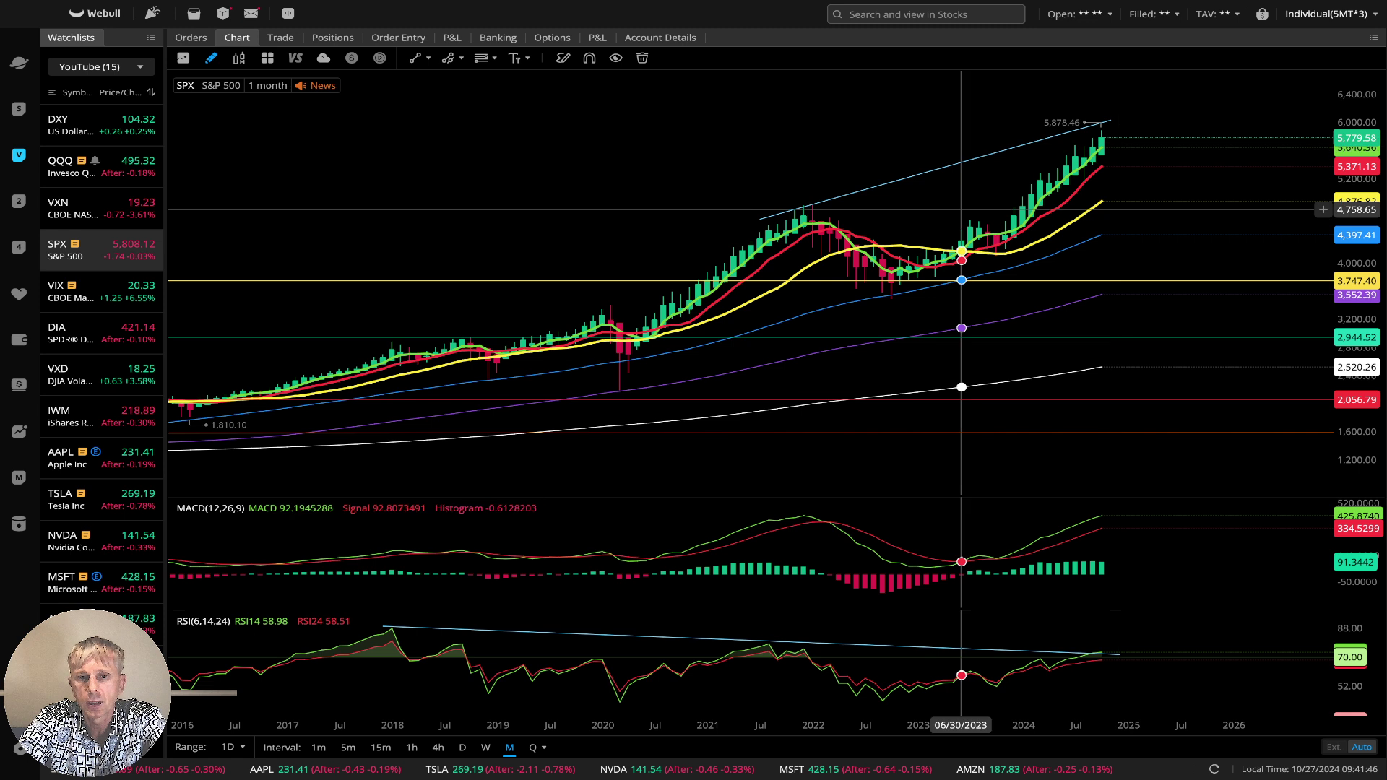
# On the S&P 500 quarterly chart, raise the end of the RSI trend line slightly above the latest RSI values
pyautogui.click(533, 747)
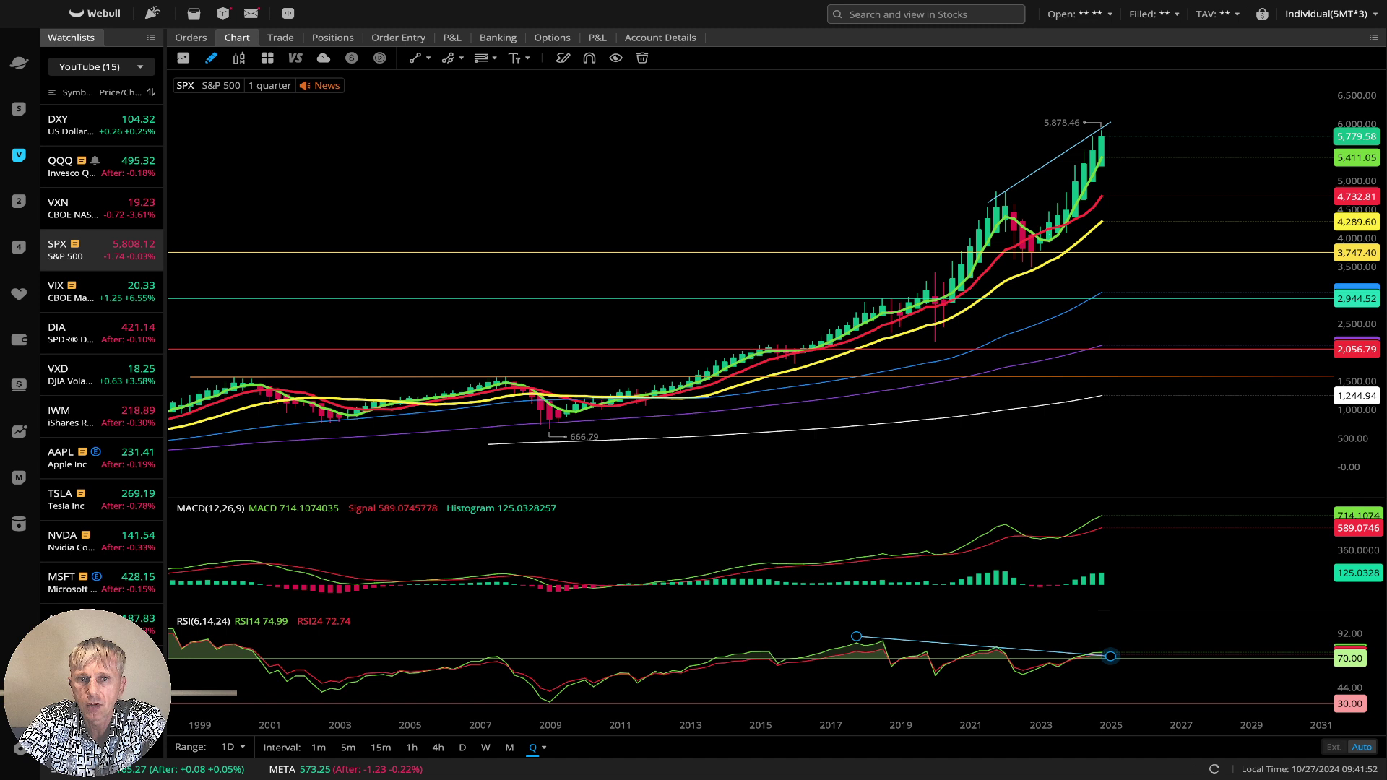
pyautogui.moveTo(743, 462); pyautogui.dragTo(935, 484)
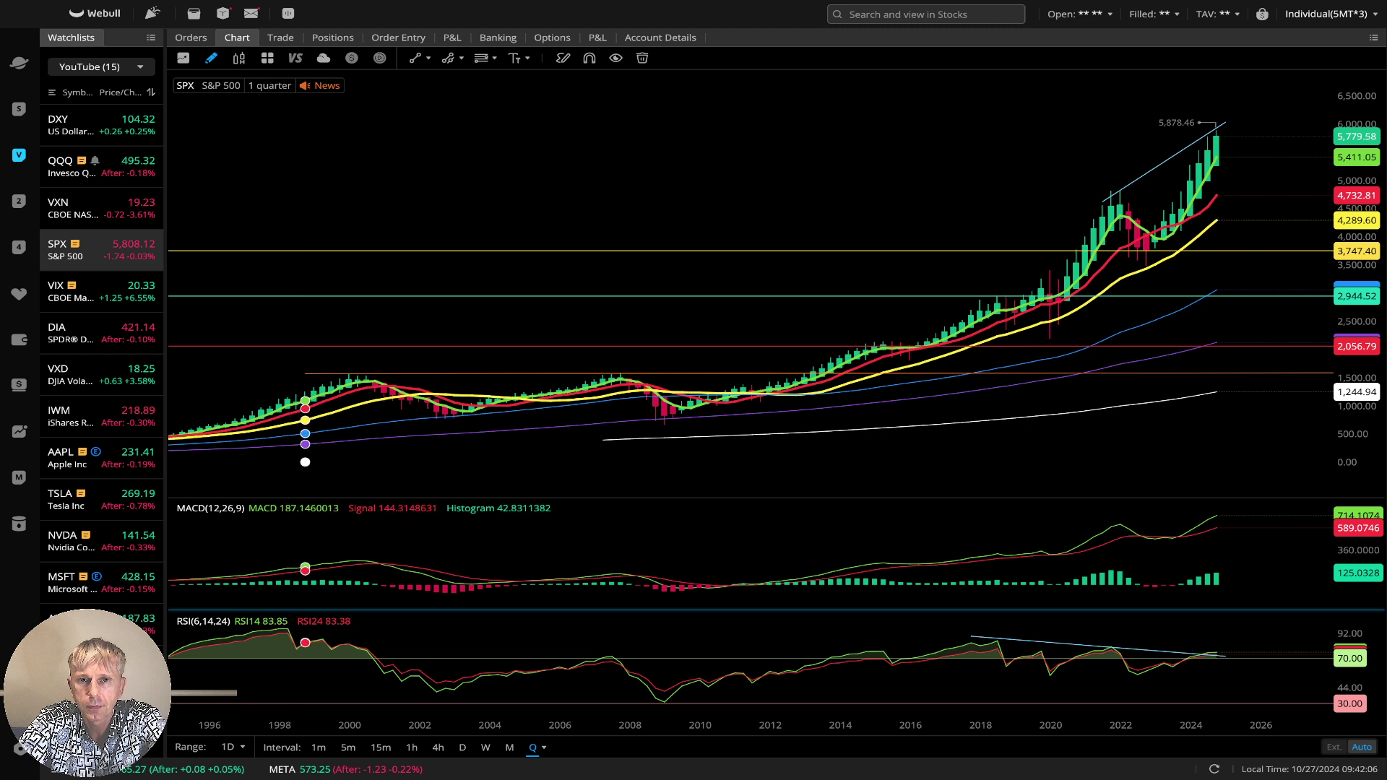
pyautogui.hscroll(5, 900, 163)
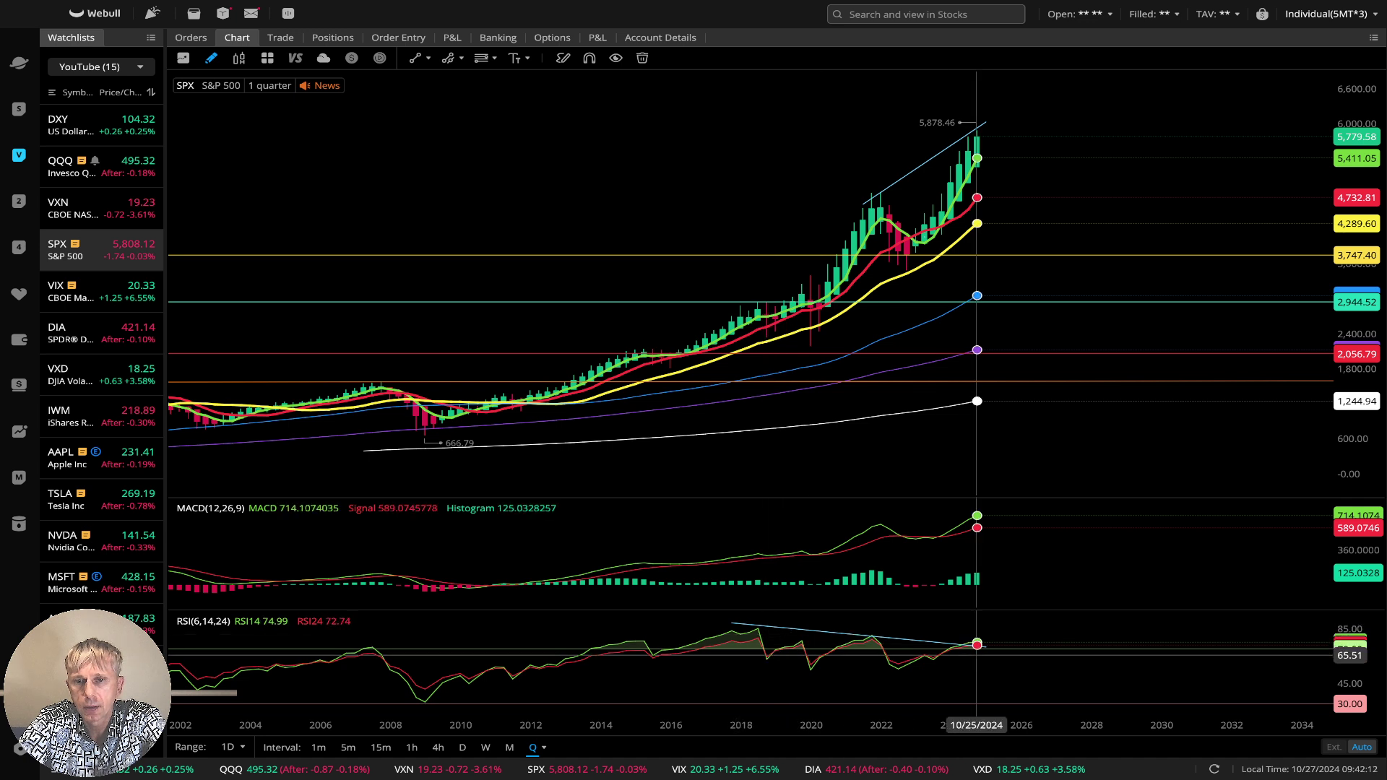
pyautogui.click(986, 641)
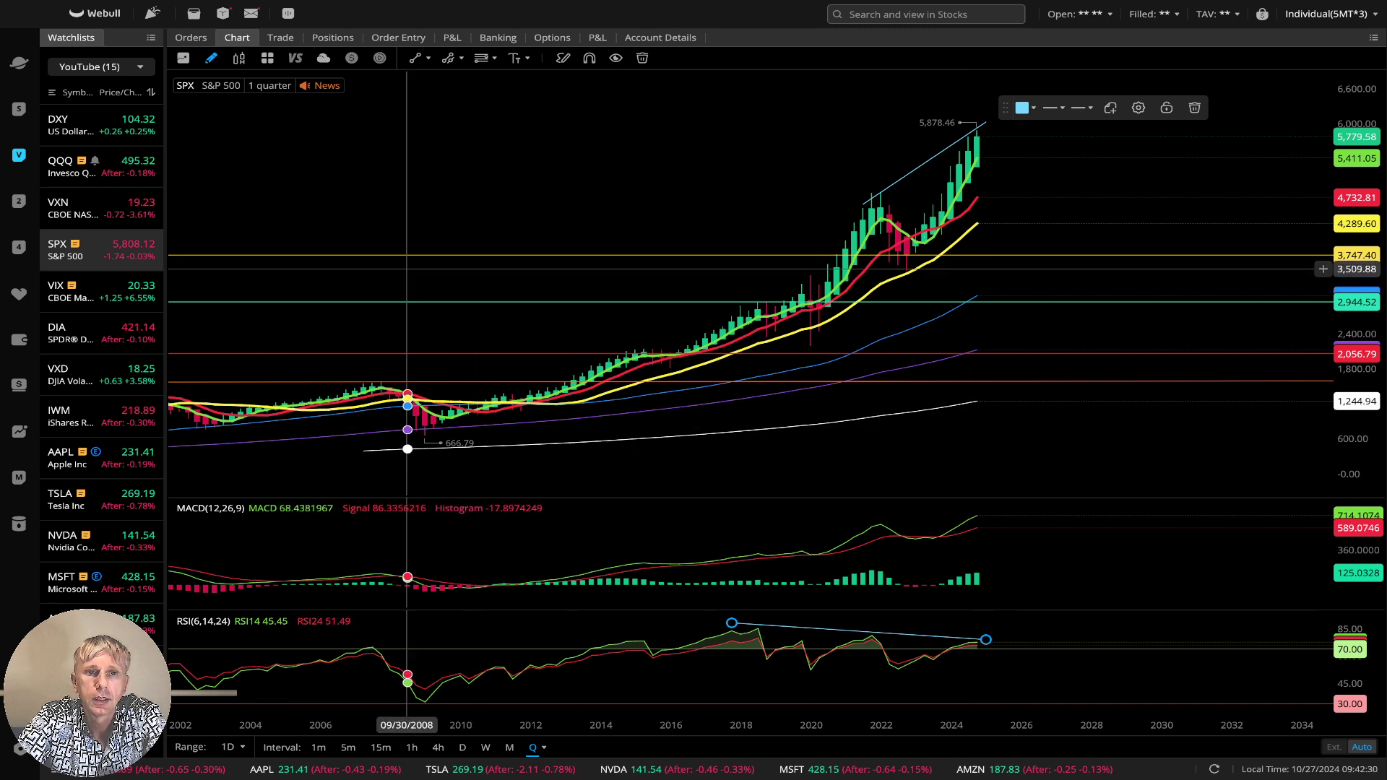
# Examine DIA's daily and weekly charts, comparing the price highs with the MACD and RSI peaks
pyautogui.click(101, 332)
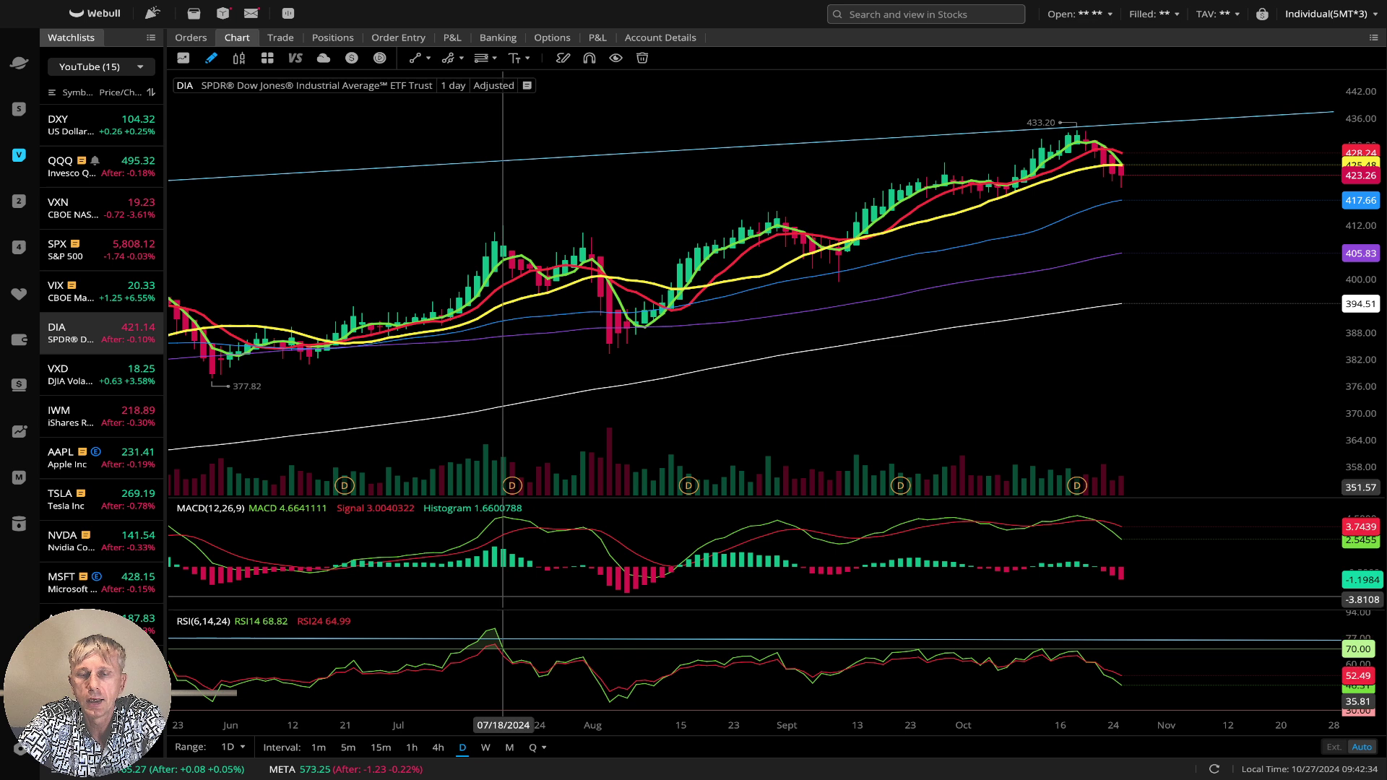
pyautogui.moveTo(997, 383); pyautogui.dragTo(969, 381)
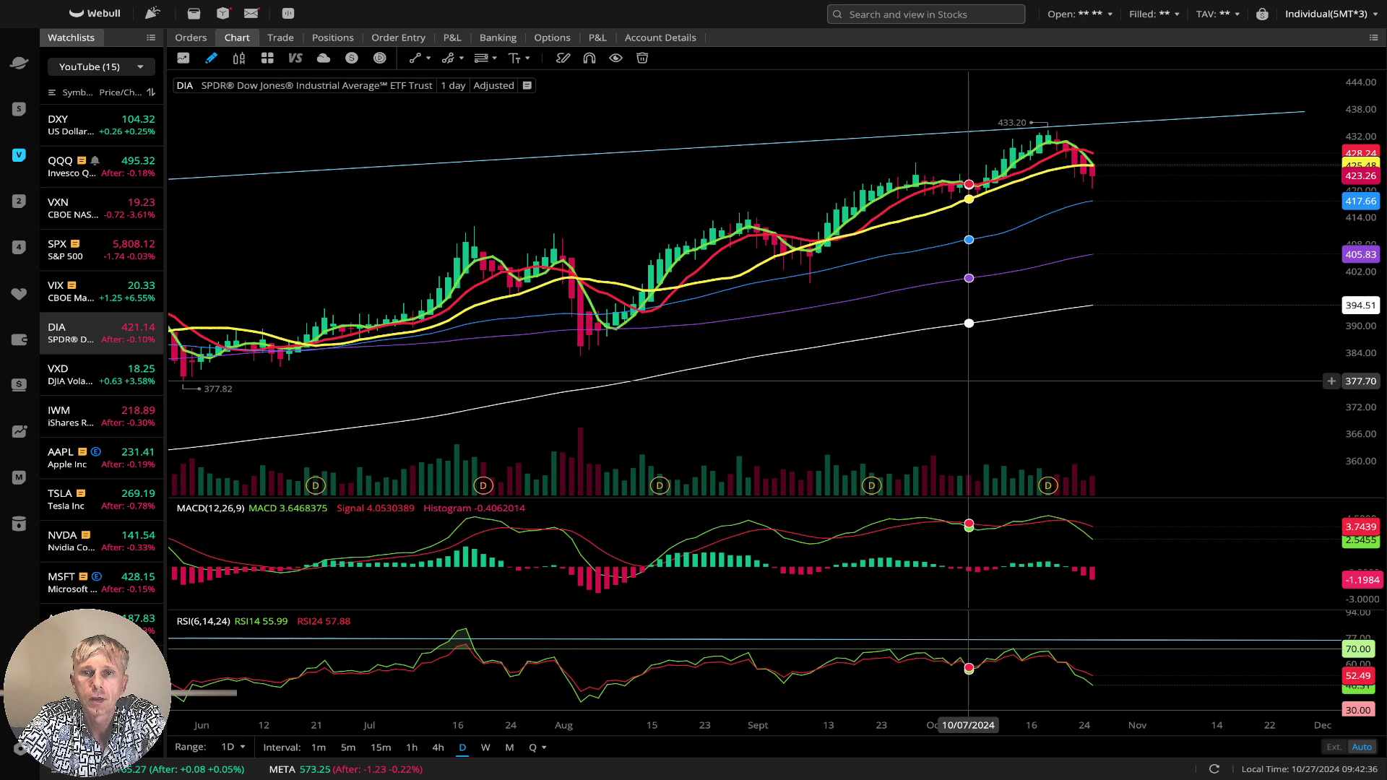
pyautogui.moveTo(1250, 177); pyautogui.dragTo(1129, 171)
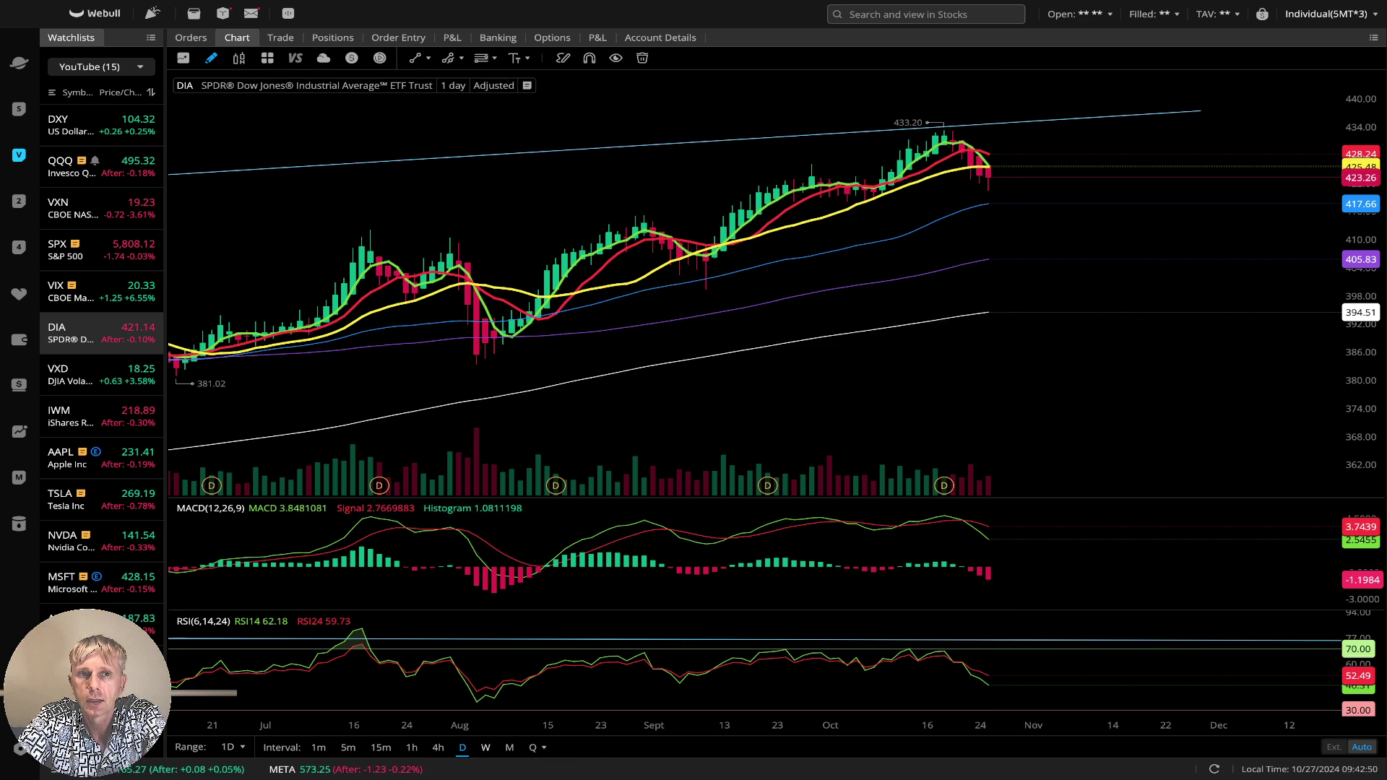
pyautogui.click(486, 747)
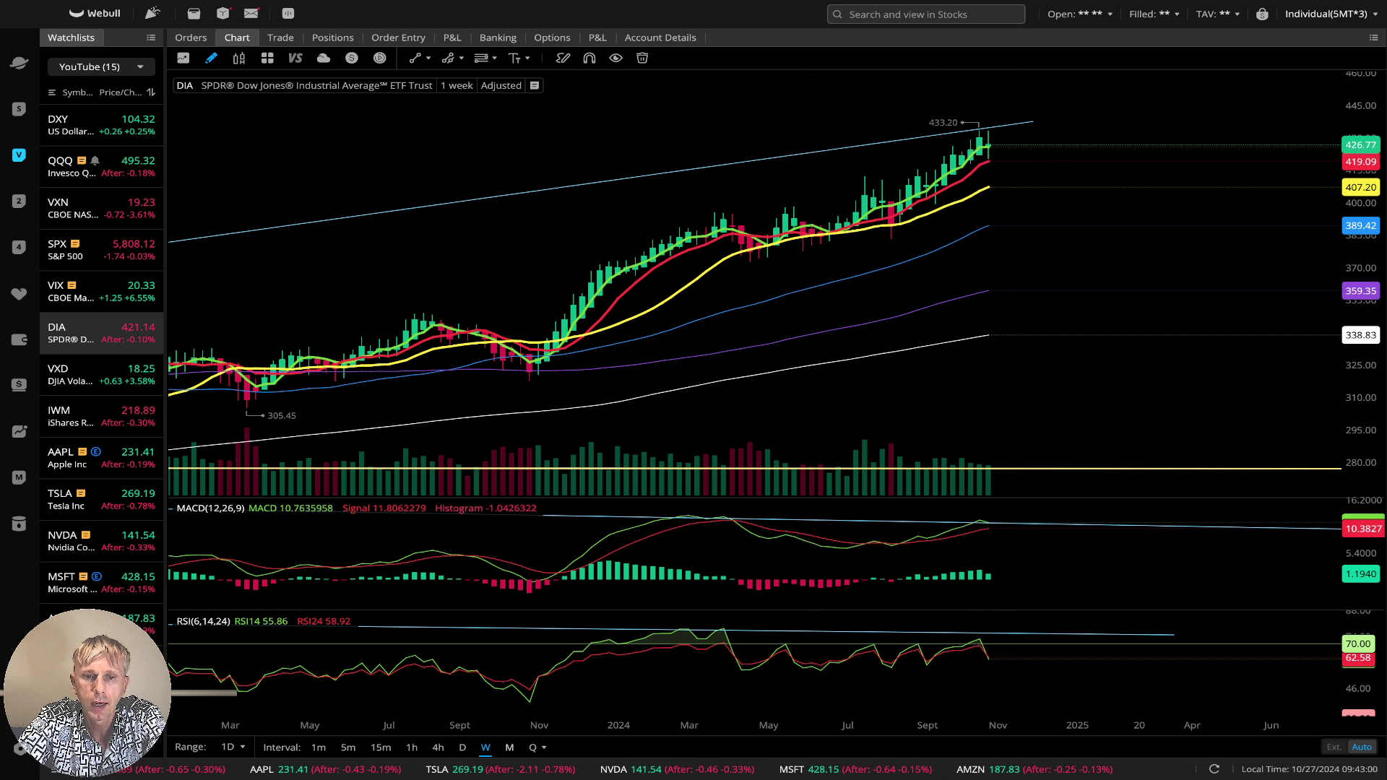
# On DIA's monthly chart, flatten the MACD trend line across its peaks and stretch the RSI line's start back to around the start of 2018
pyautogui.click(509, 747)
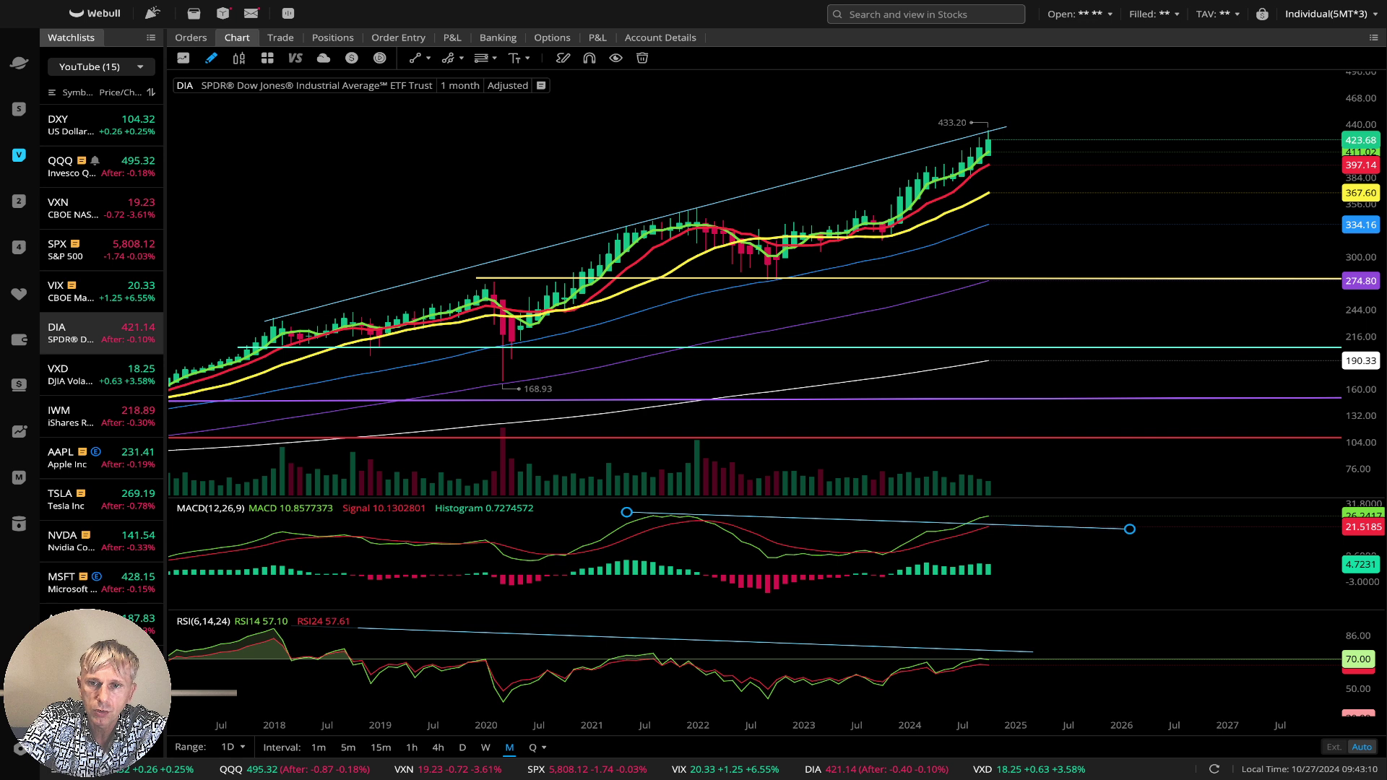
pyautogui.moveTo(1130, 529)
pyautogui.mouseDown()
pyautogui.moveTo(1217, 512)
pyautogui.moveTo(1130, 517)
pyautogui.mouseUp()
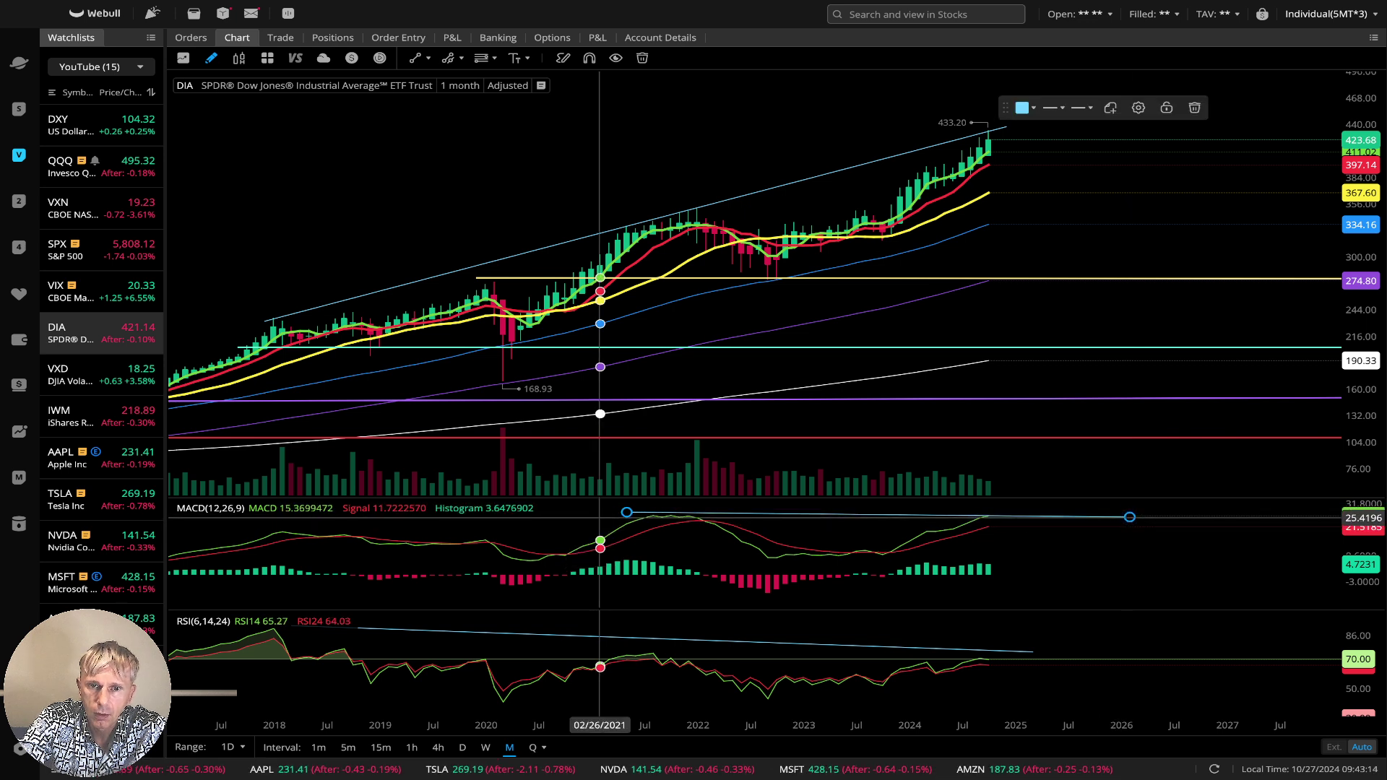
pyautogui.click(626, 513)
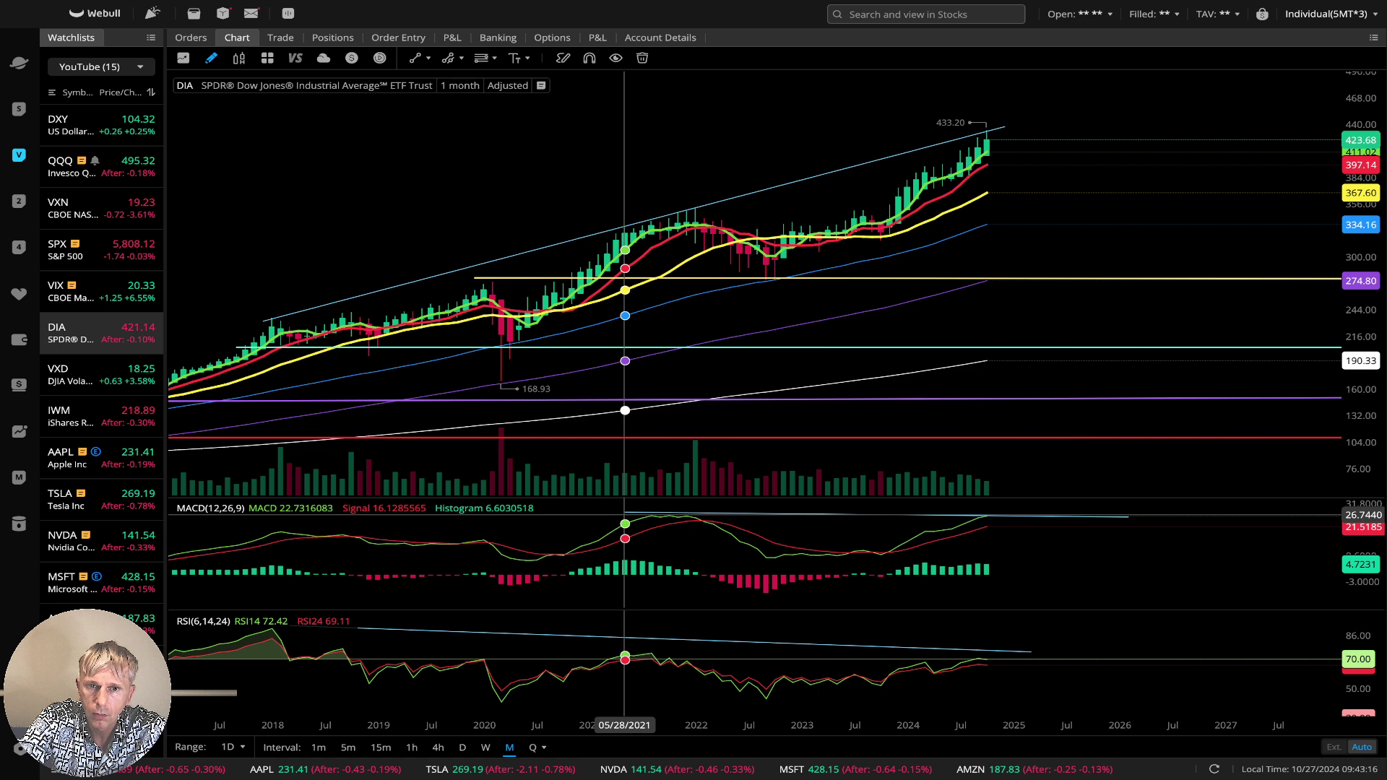
pyautogui.click(625, 512)
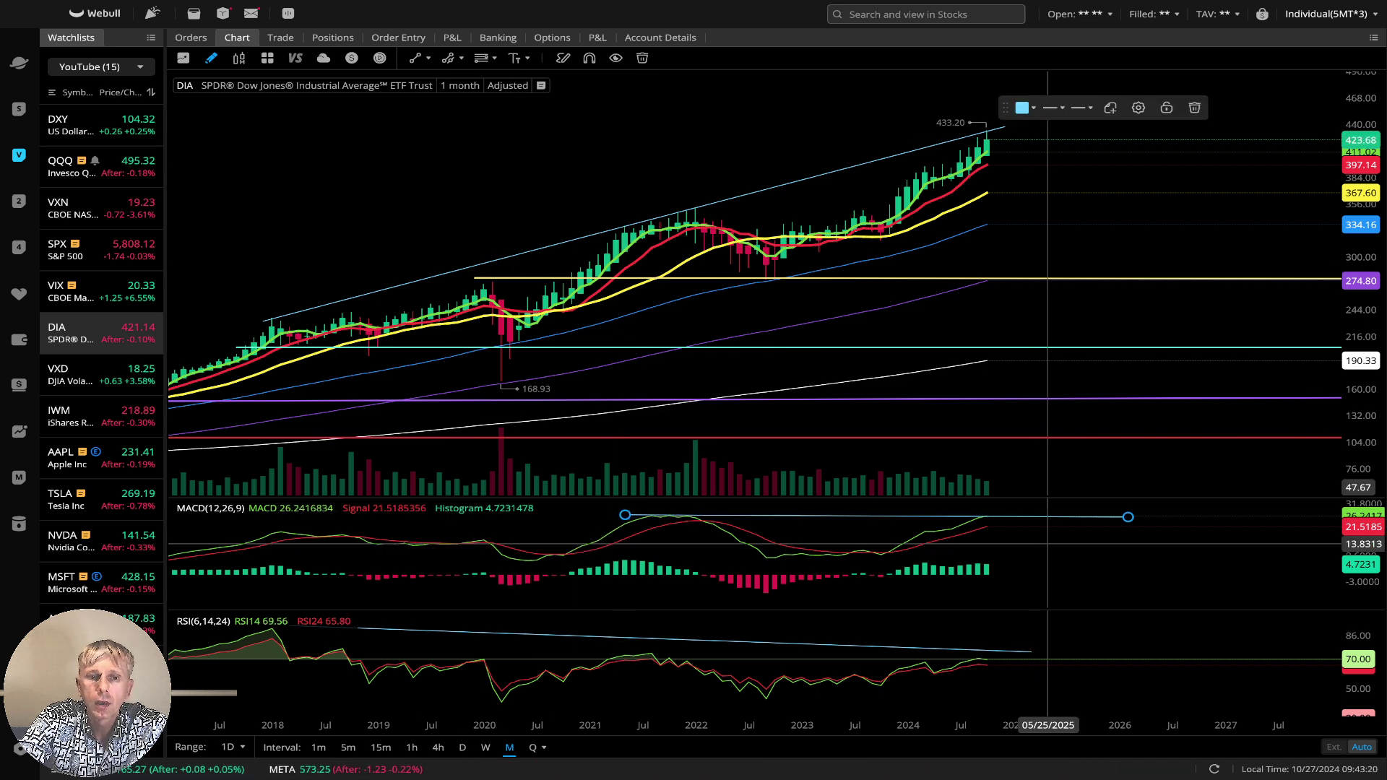
pyautogui.click(1031, 652)
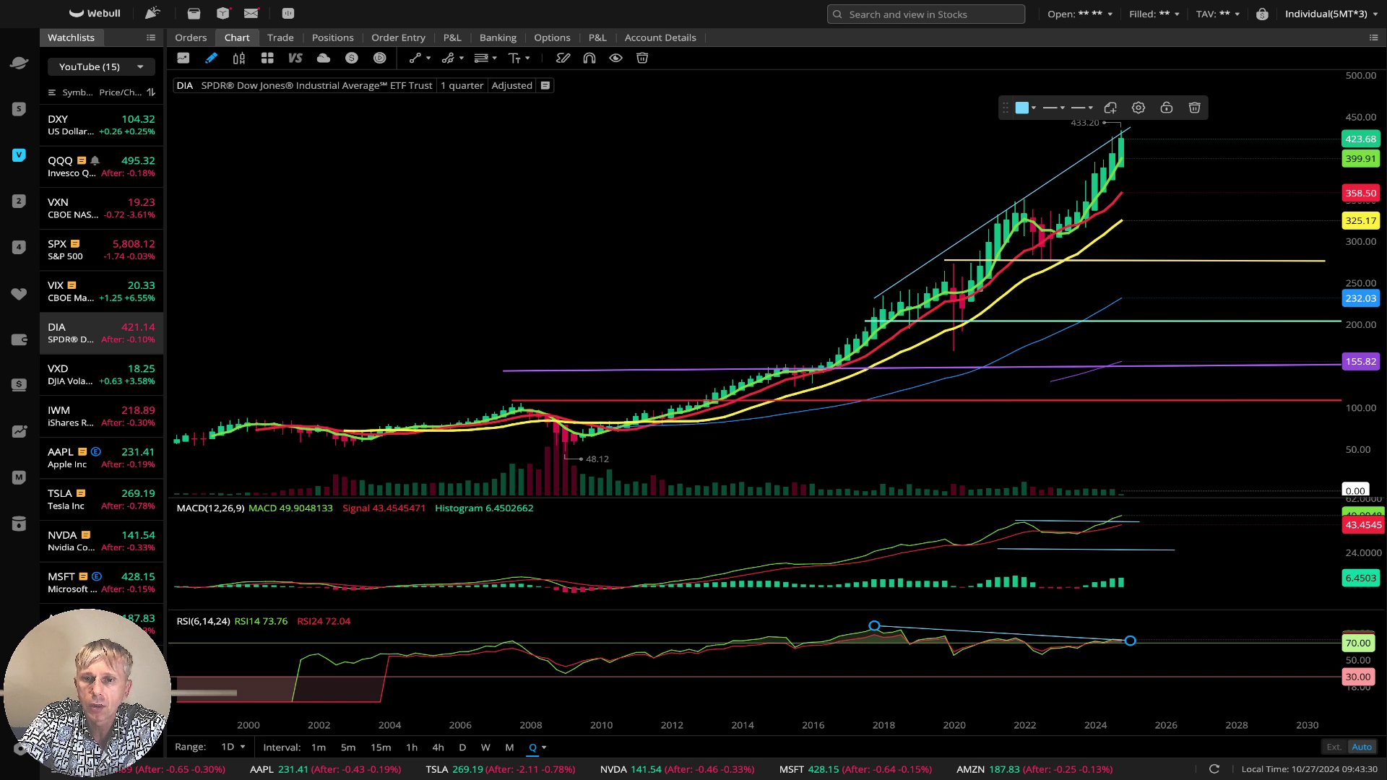
# Delete both MACD trend lines on DIA's quarterly chart, keeping the price and RSI trend lines
pyautogui.click(1084, 550)
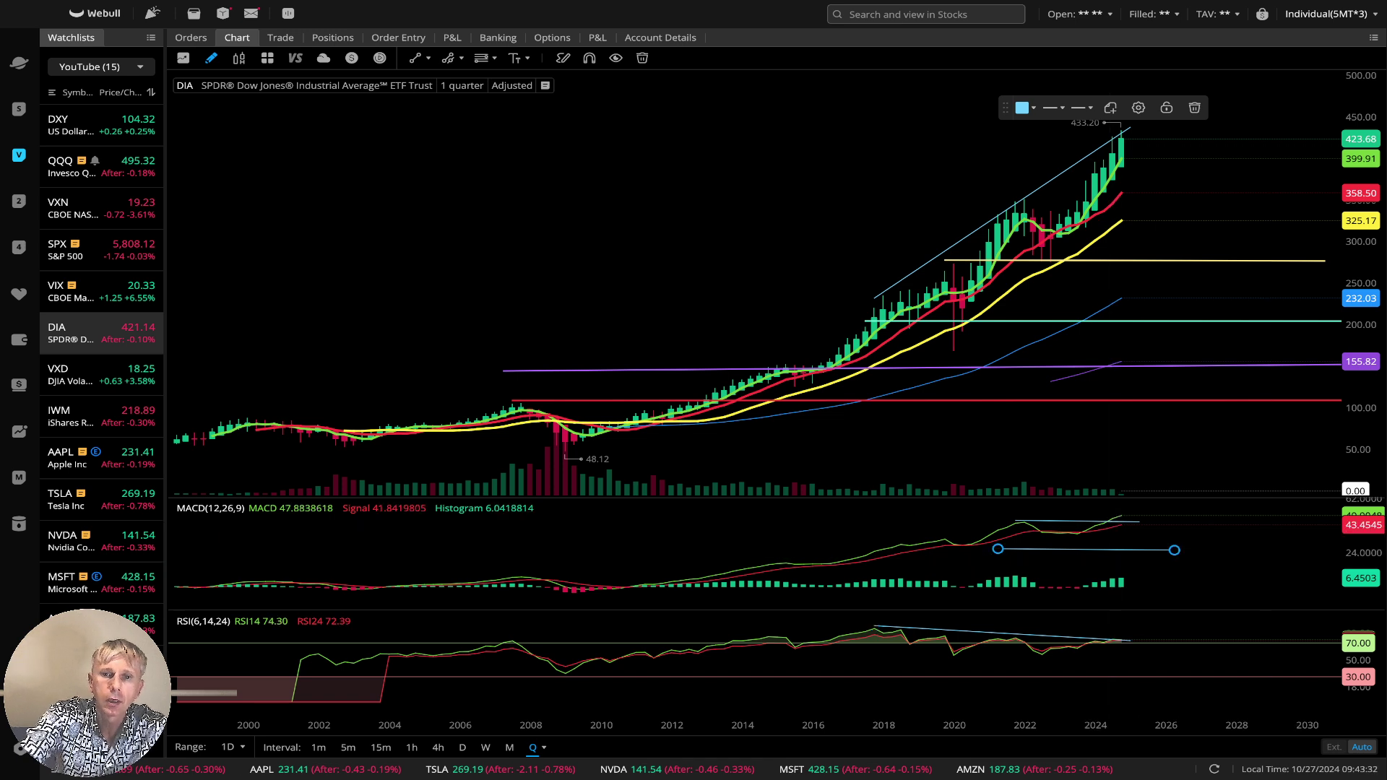
pyautogui.press('Delete')
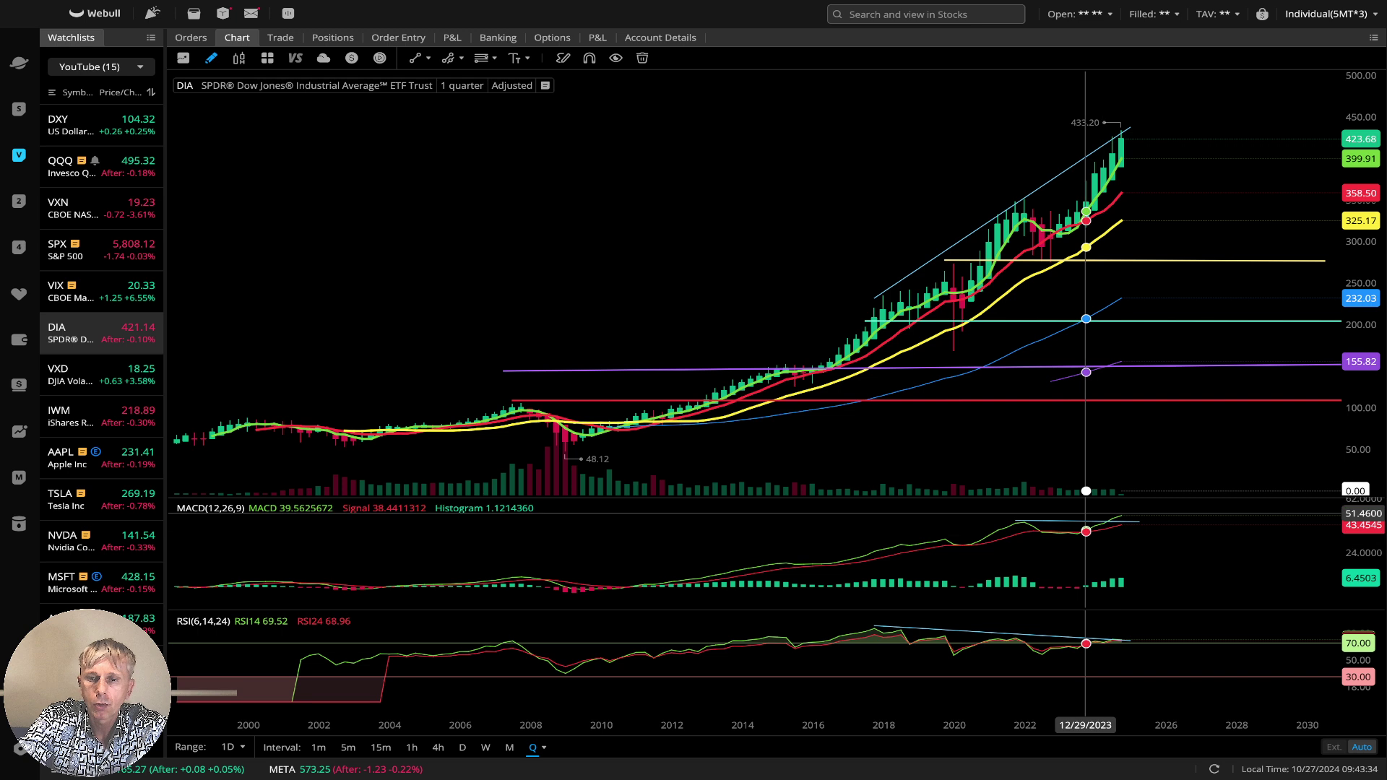
pyautogui.click(1086, 520)
pyautogui.press('Delete')
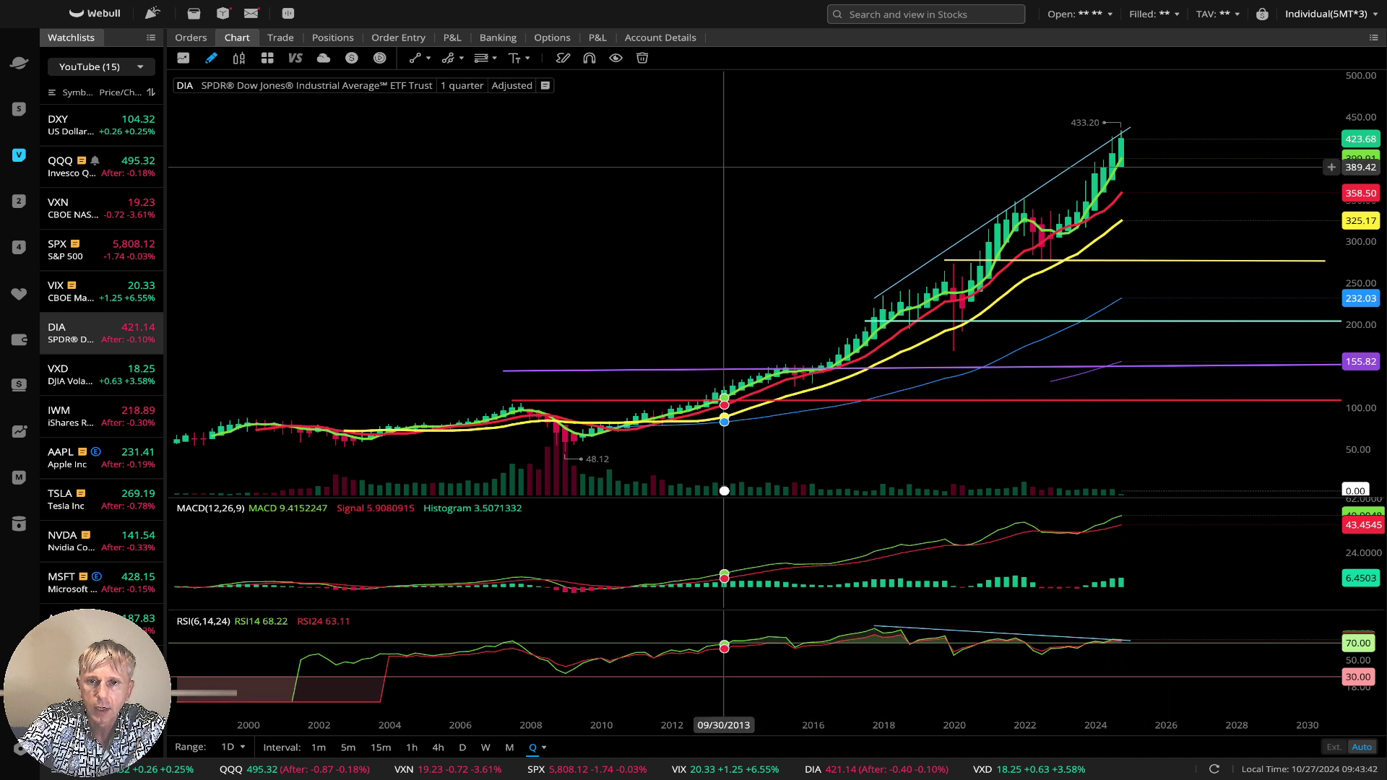
pyautogui.hscroll(5, 724, 167)
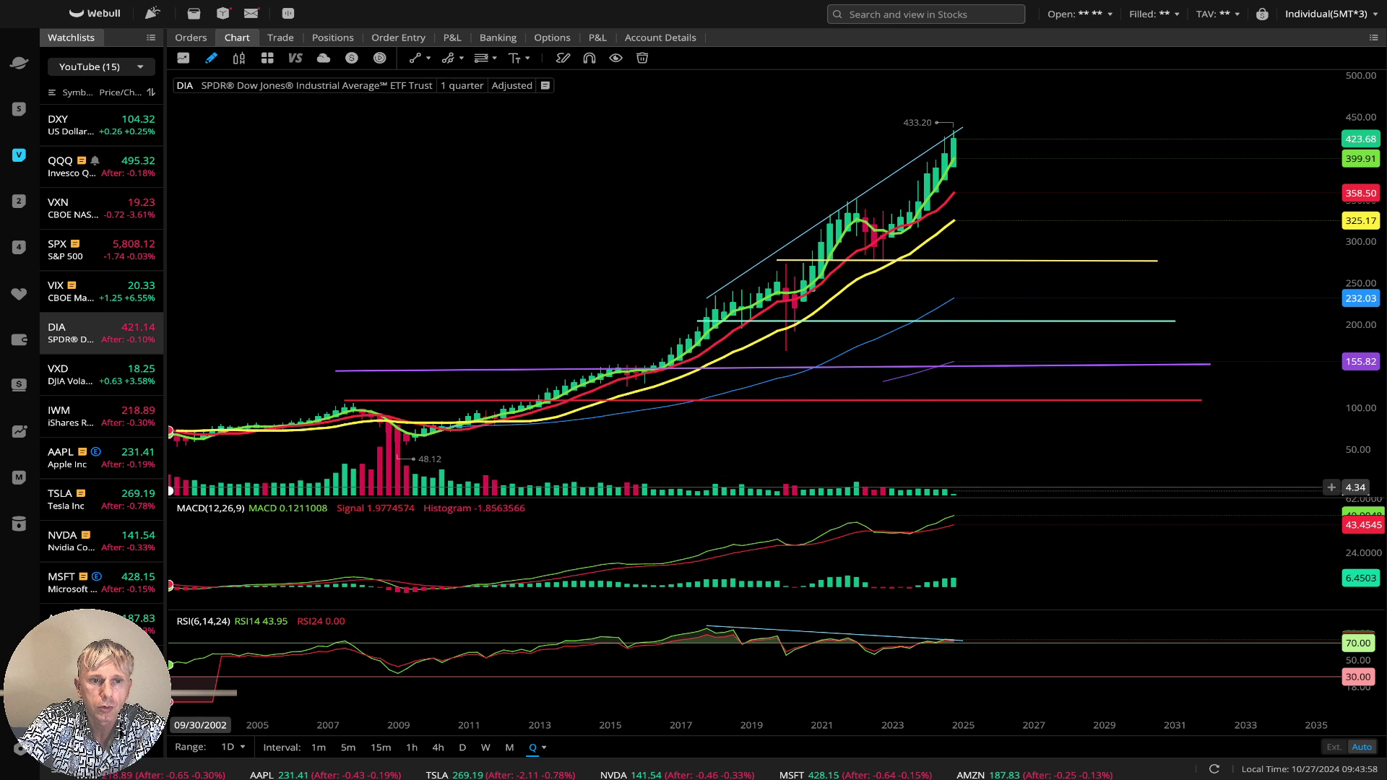
# Examine IWM on the daily, weekly, monthly and quarterly charts for price levels and MACD and RSI behaviour
pyautogui.click(79, 417)
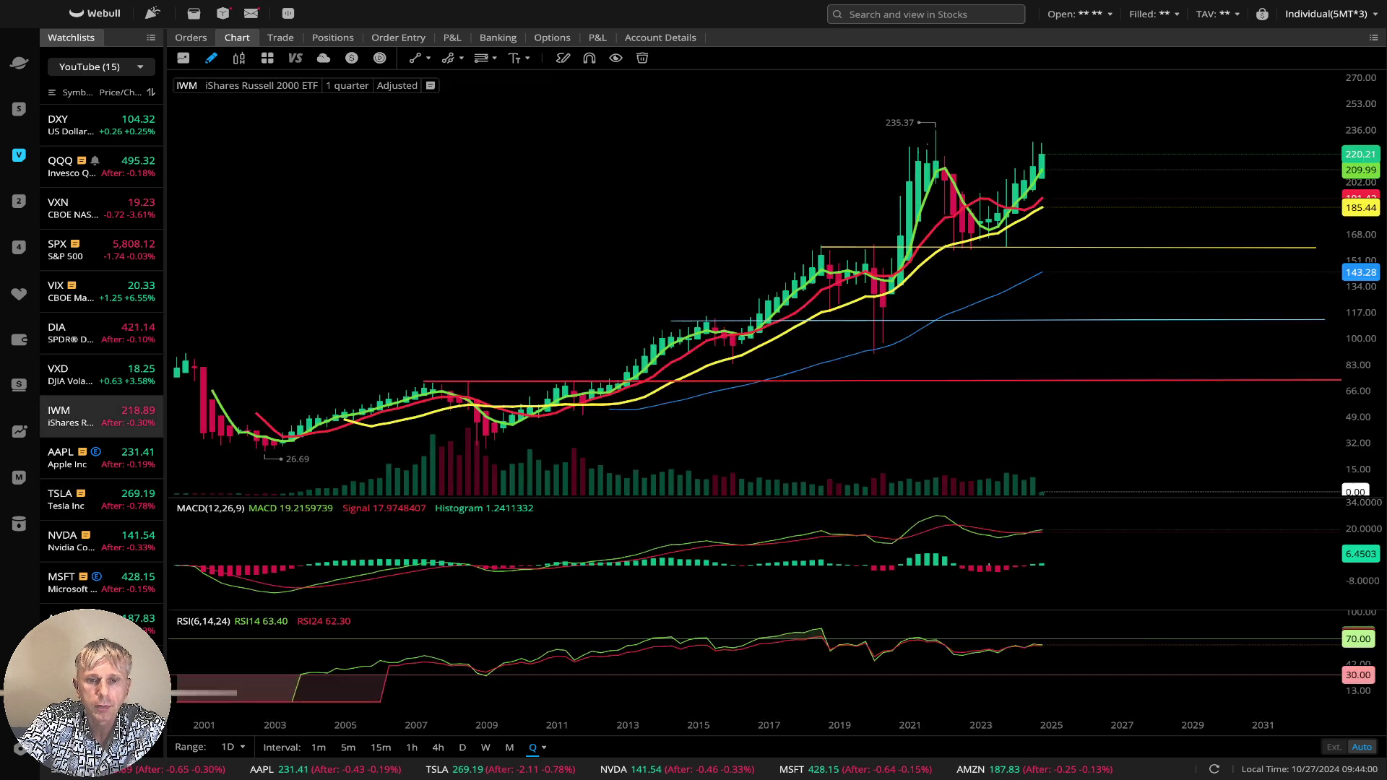
pyautogui.click(463, 747)
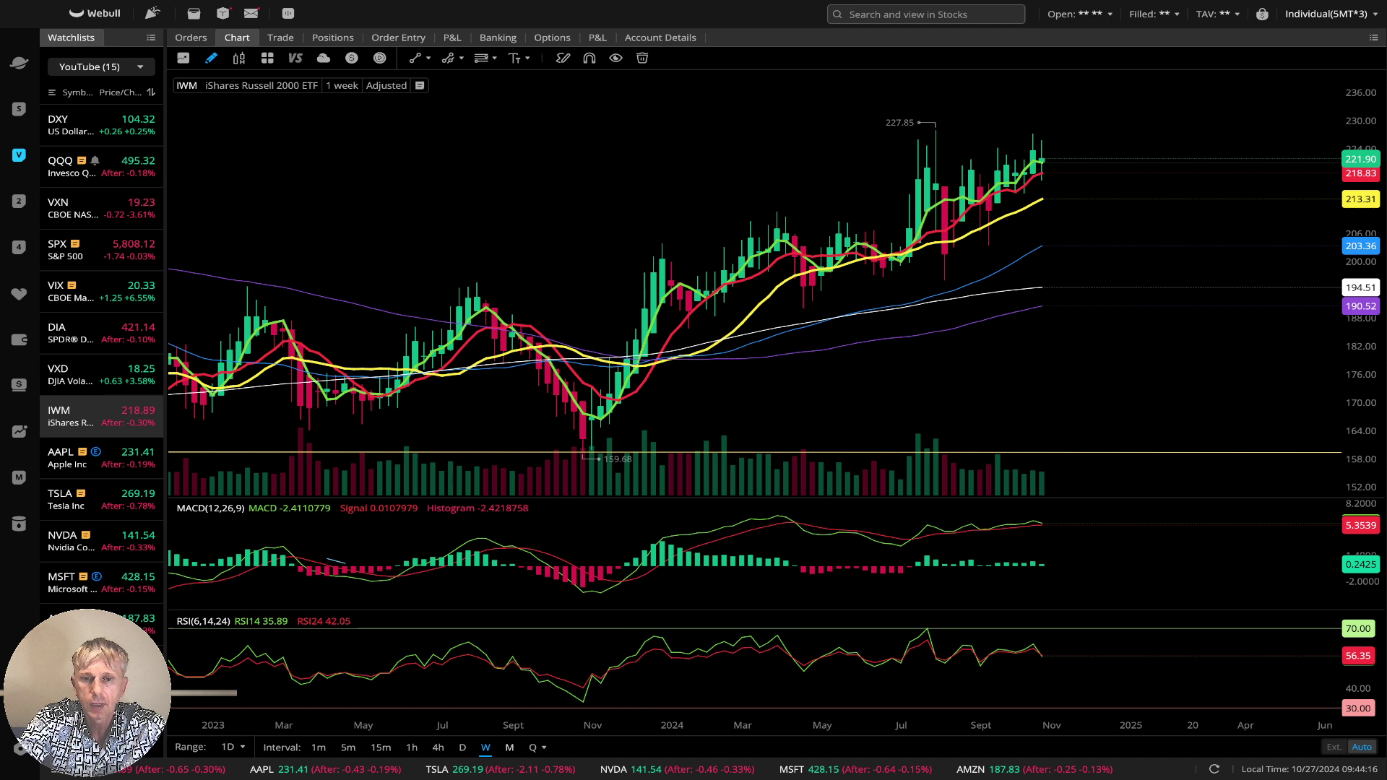
pyautogui.click(509, 747)
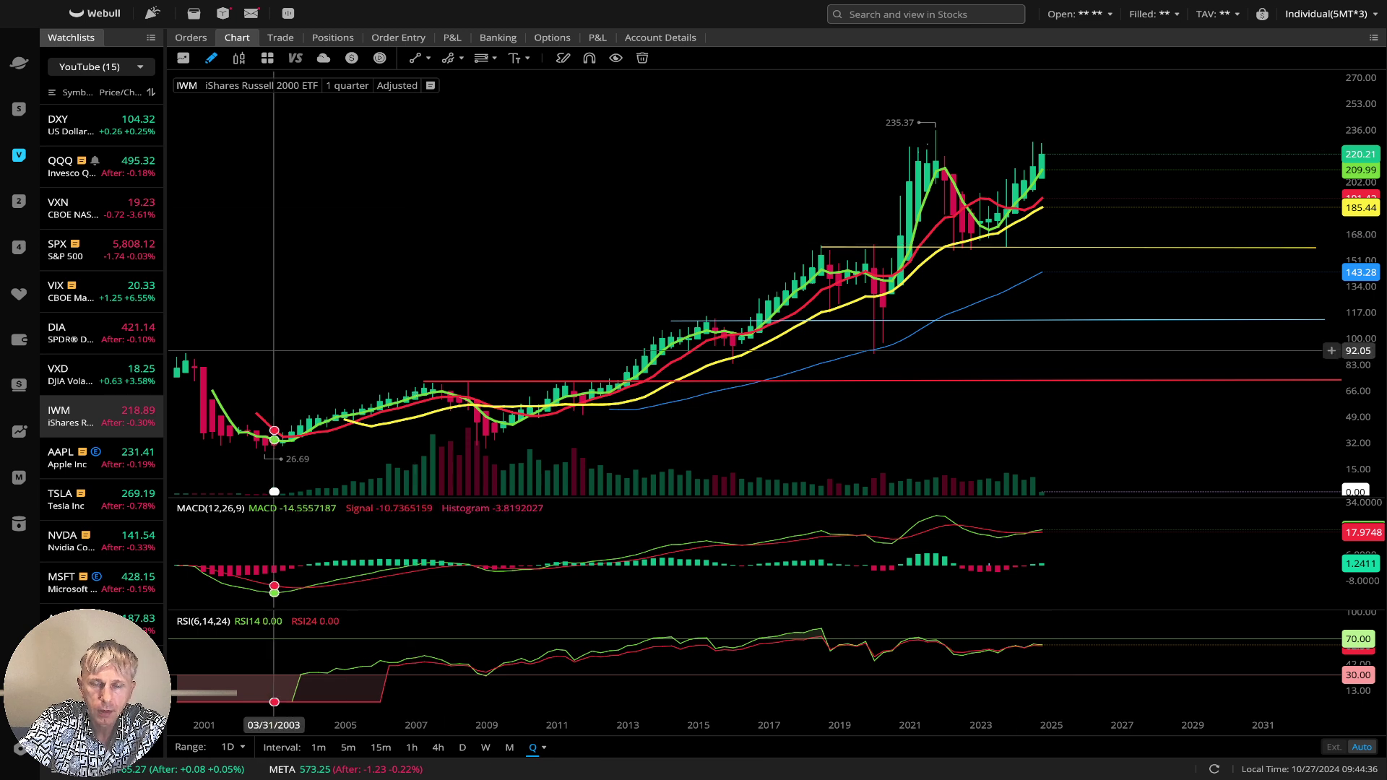
pyautogui.hscroll(-2, 434, 325)
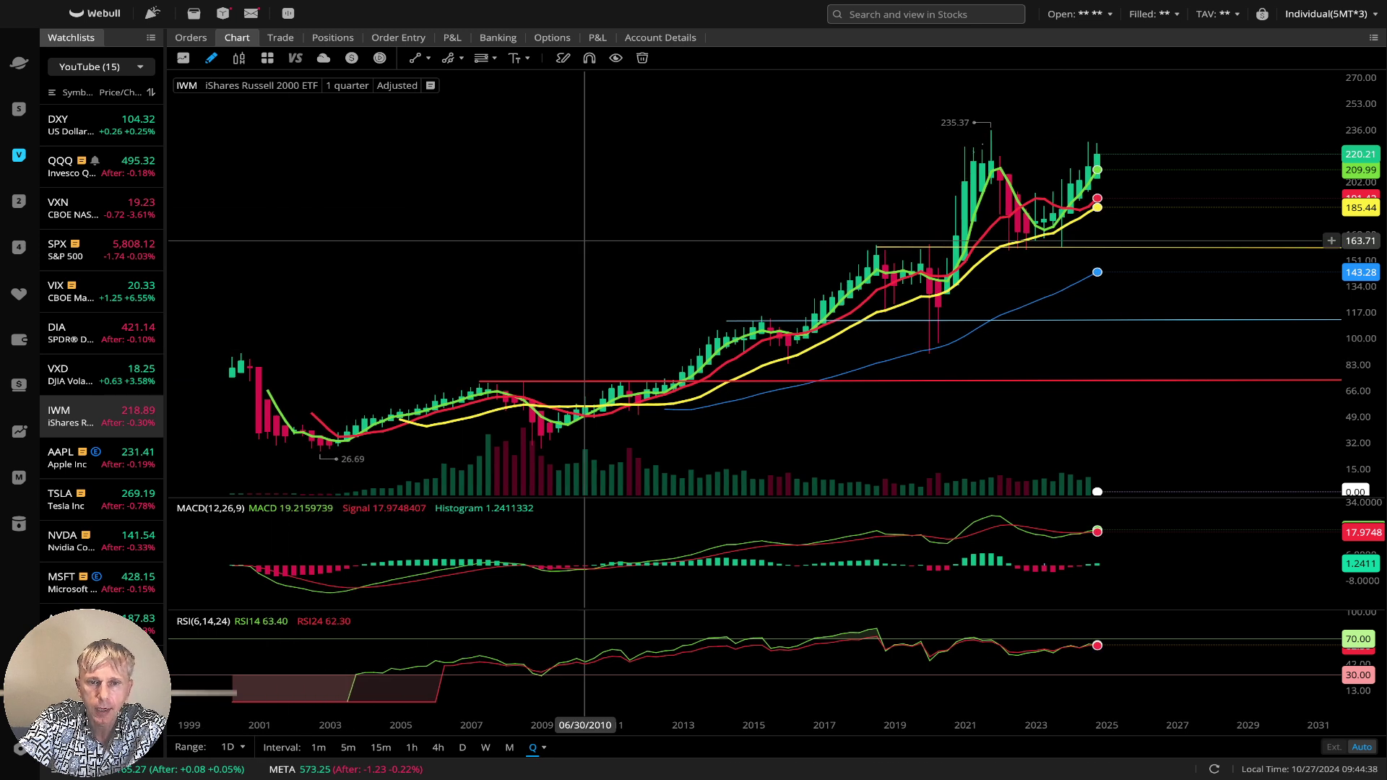
pyautogui.moveTo(553, 248); pyautogui.dragTo(547, 250)
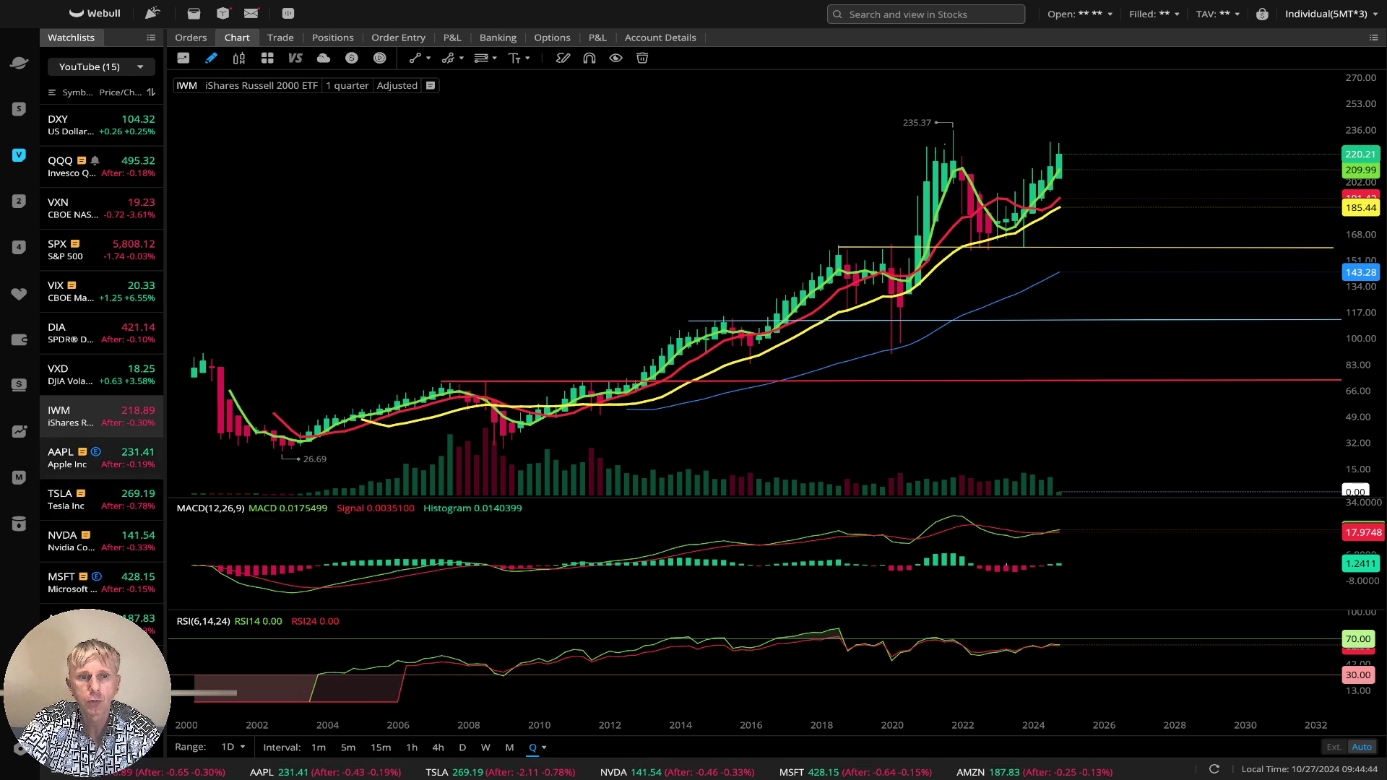
# Examine Apple's daily and weekly charts for recent highs against the MACD and RSI
pyautogui.click(101, 458)
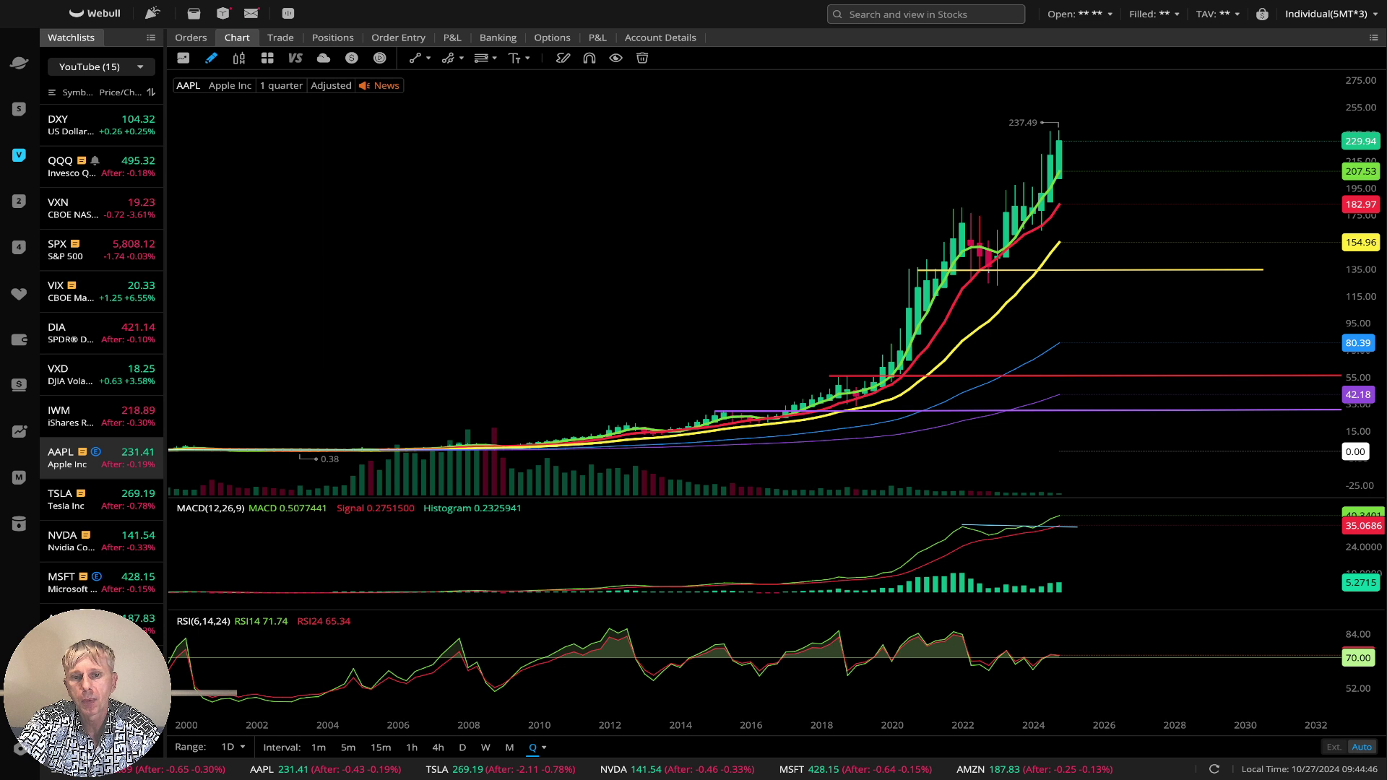
pyautogui.click(463, 747)
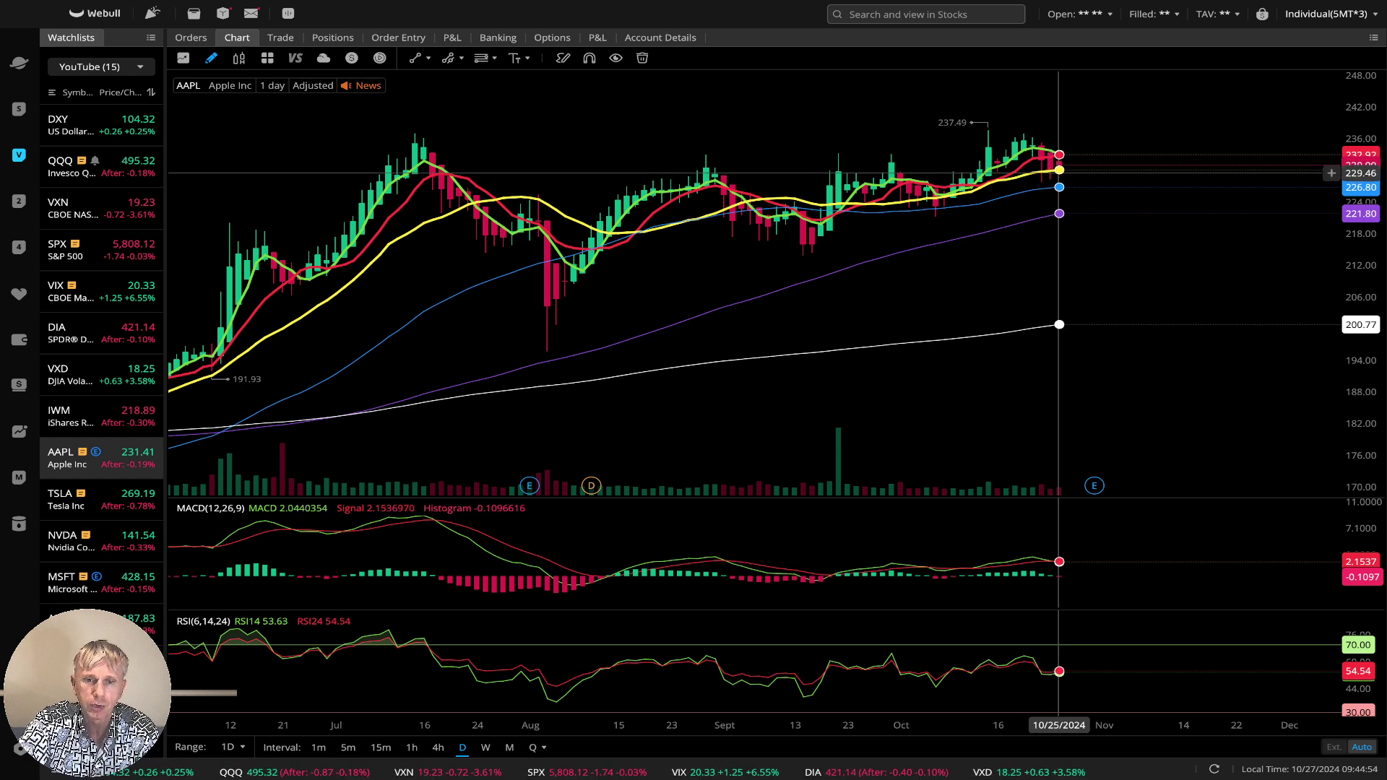
pyautogui.click(485, 747)
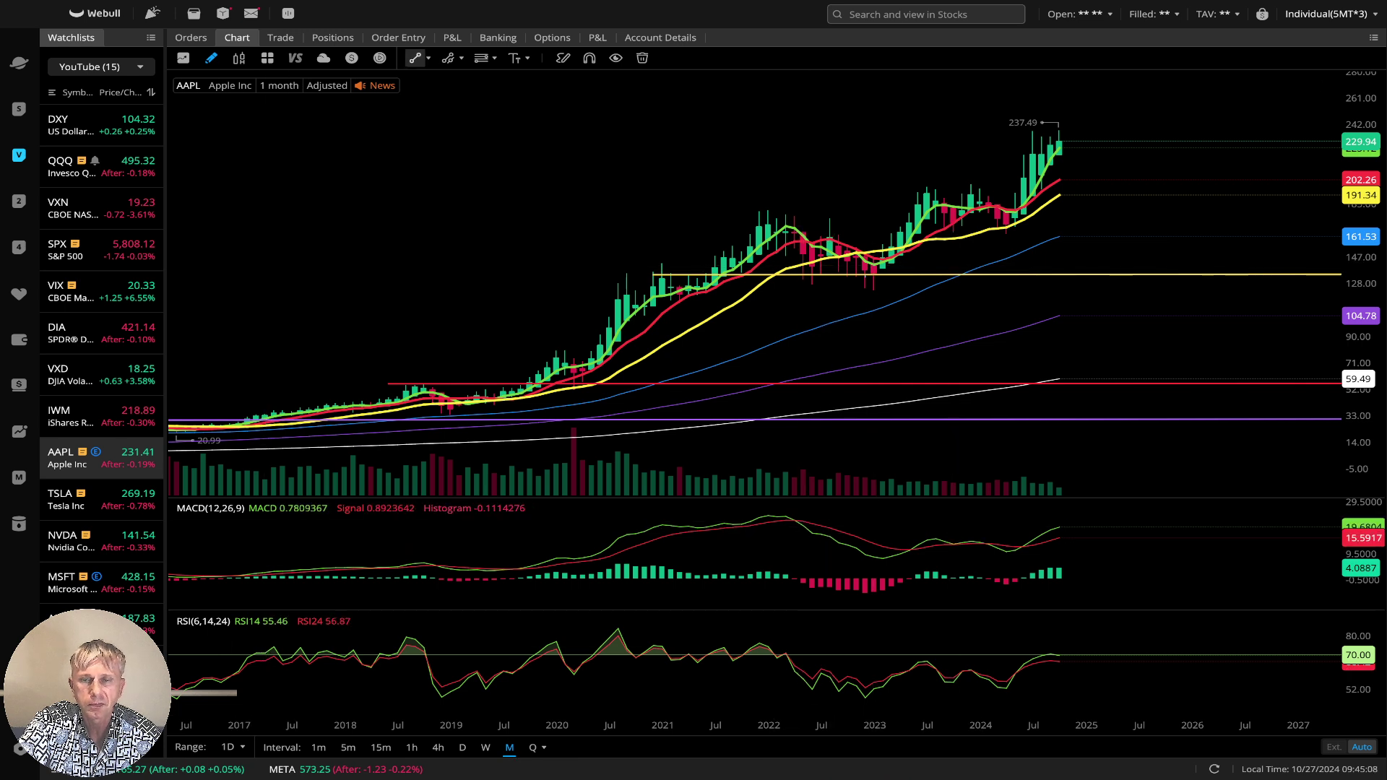
# On Apple's monthly chart, draw a rising trend line above the highs from about November 2021 to November 2024
pyautogui.click(415, 58)
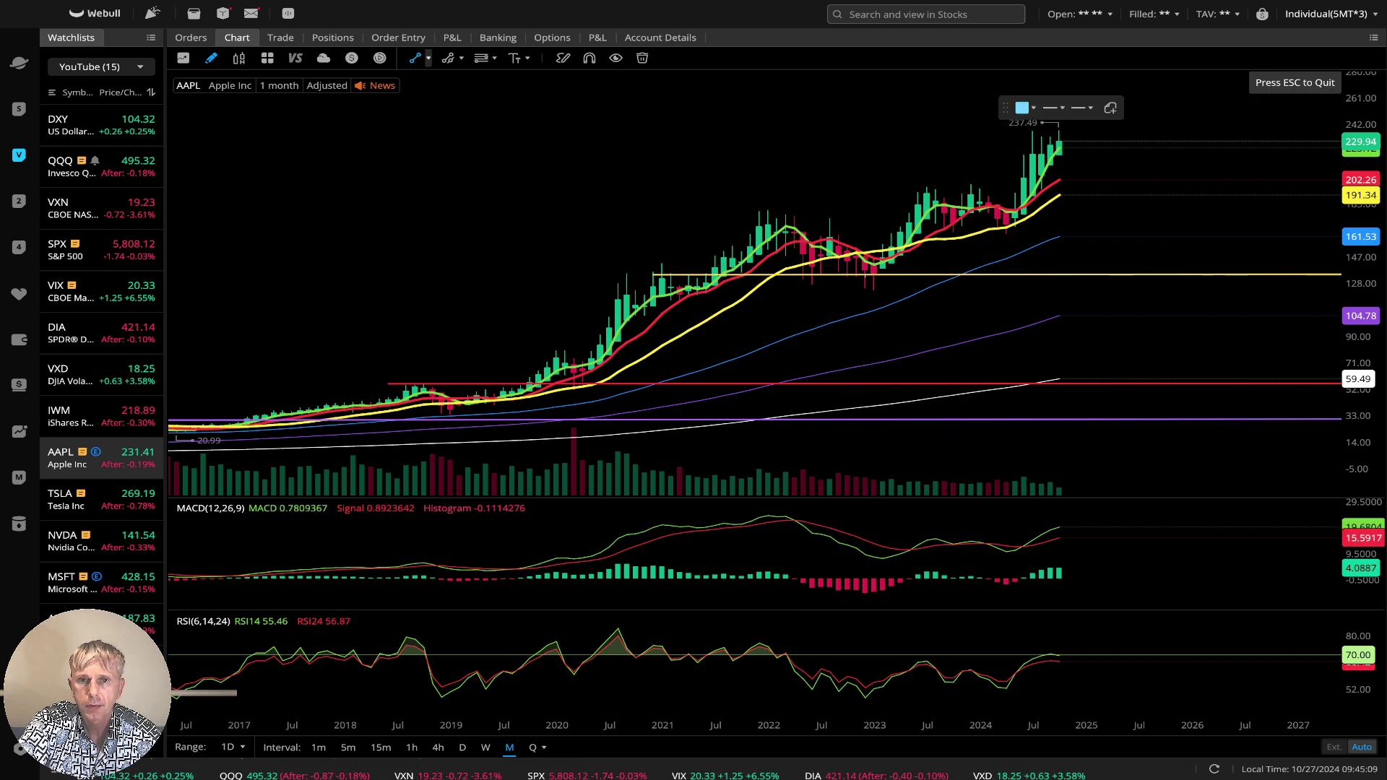
pyautogui.click(750, 206)
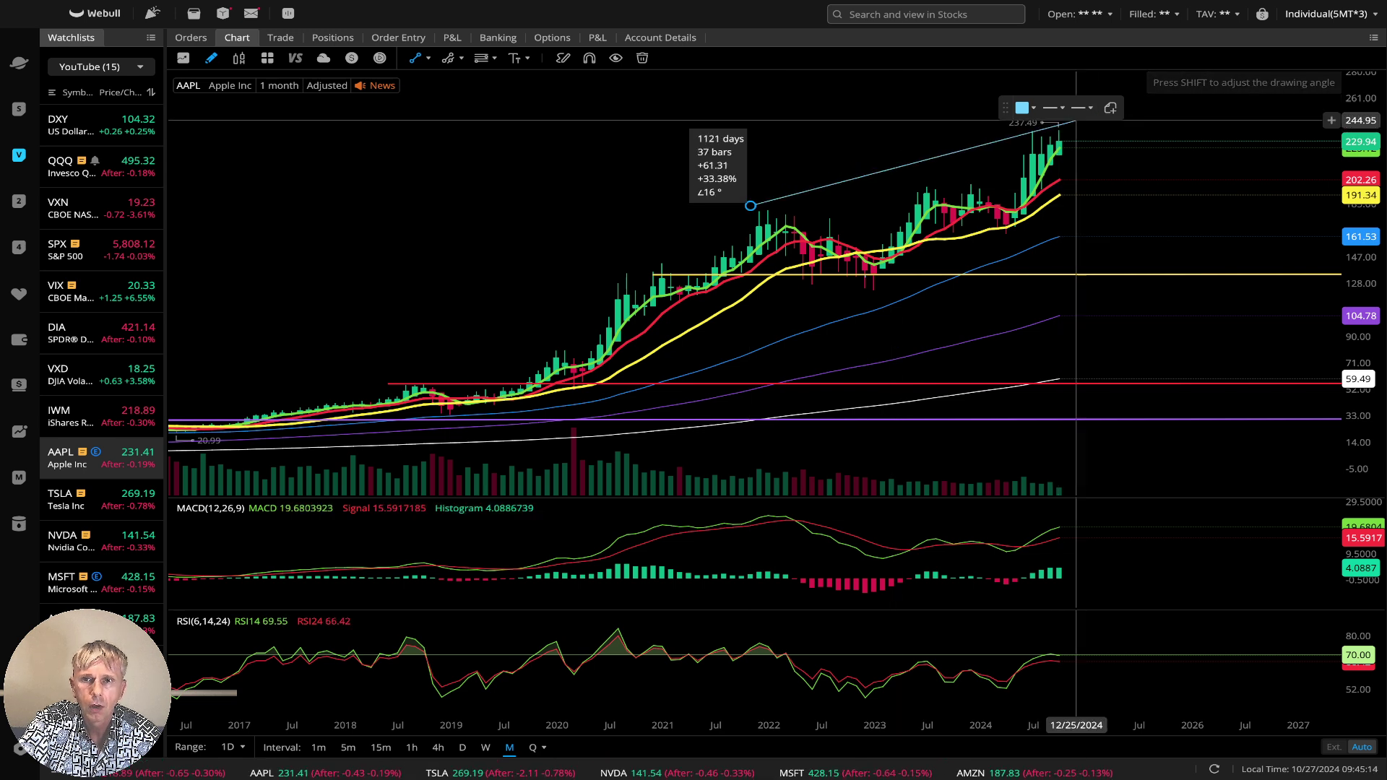
pyautogui.click(1069, 128)
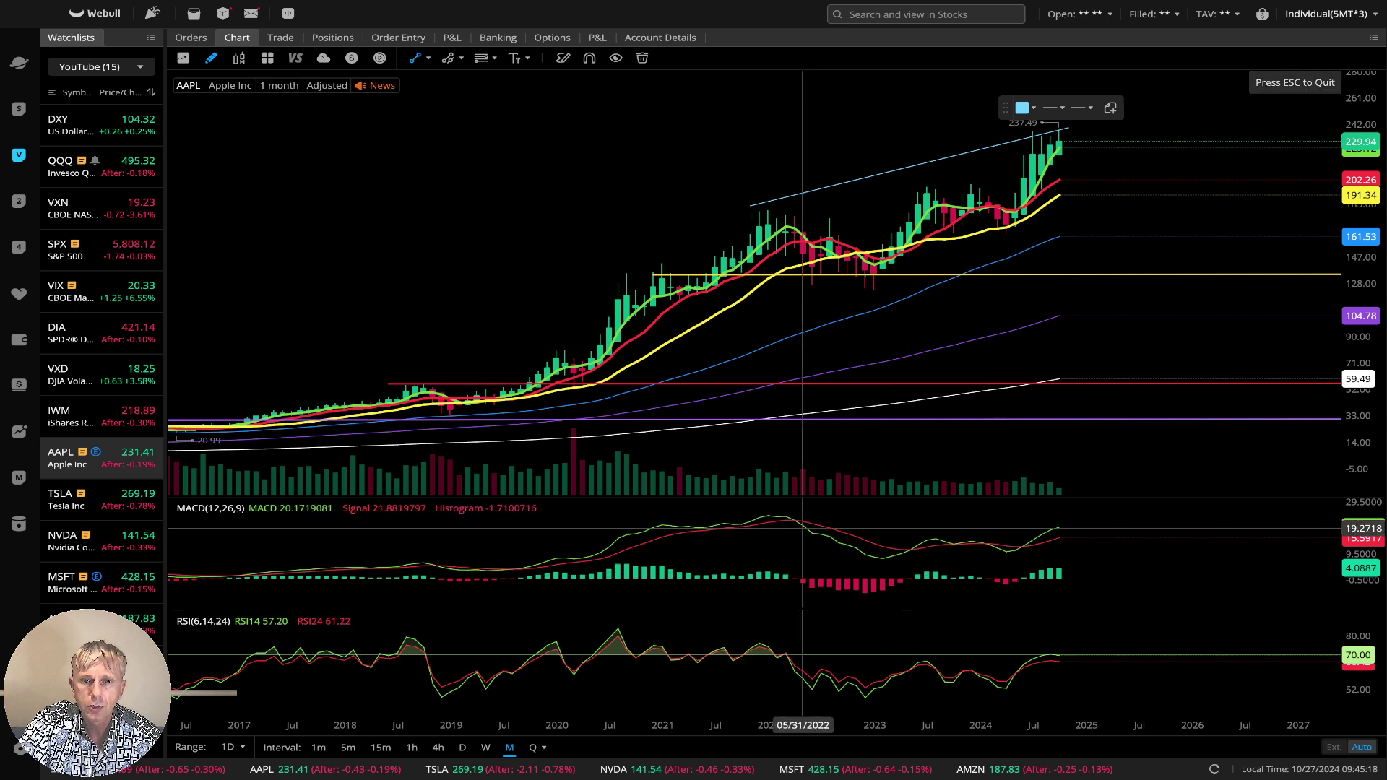
# Draw falling trend lines across Apple's monthly MACD from about early 2022 to early 2025 and RSI from about August 2020 to mid-2025
pyautogui.click(779, 505)
pyautogui.click(1095, 521)
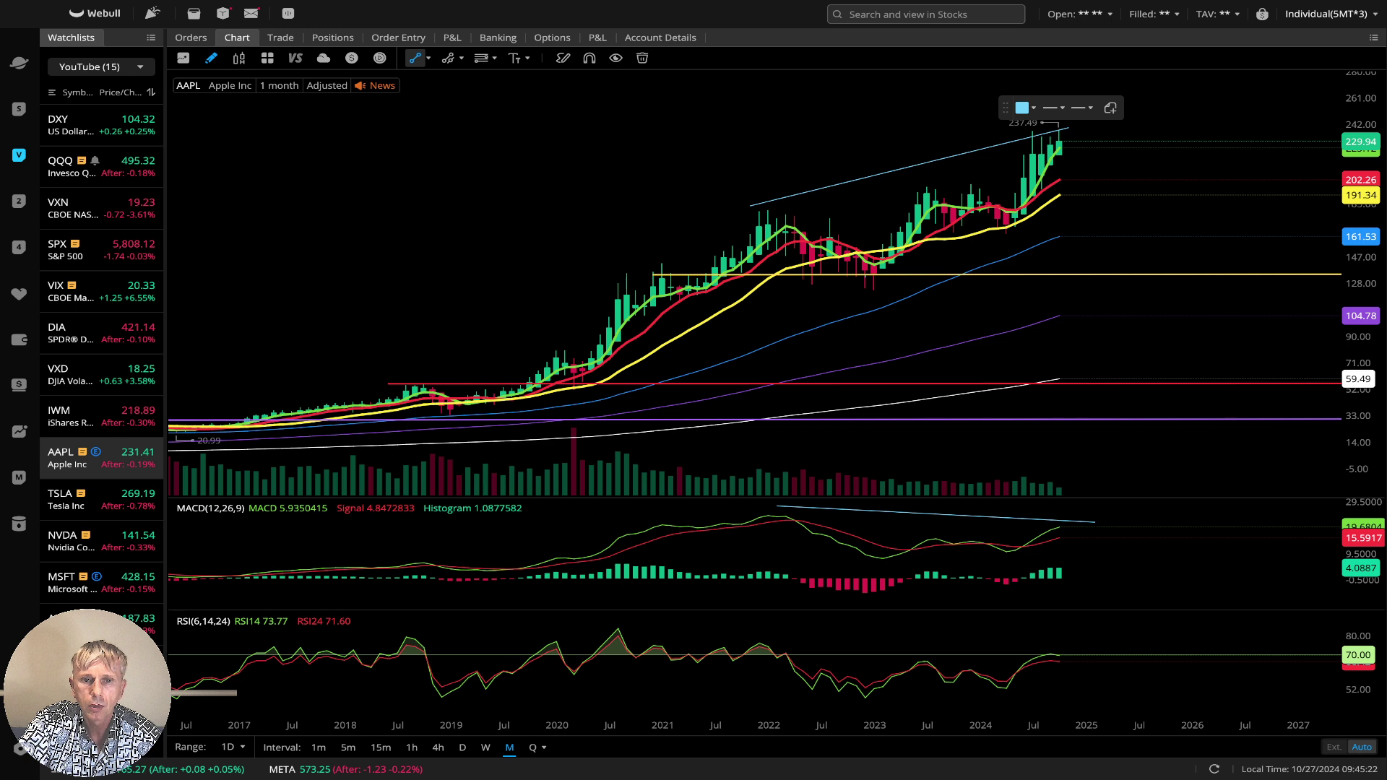
pyautogui.click(416, 58)
pyautogui.click(619, 621)
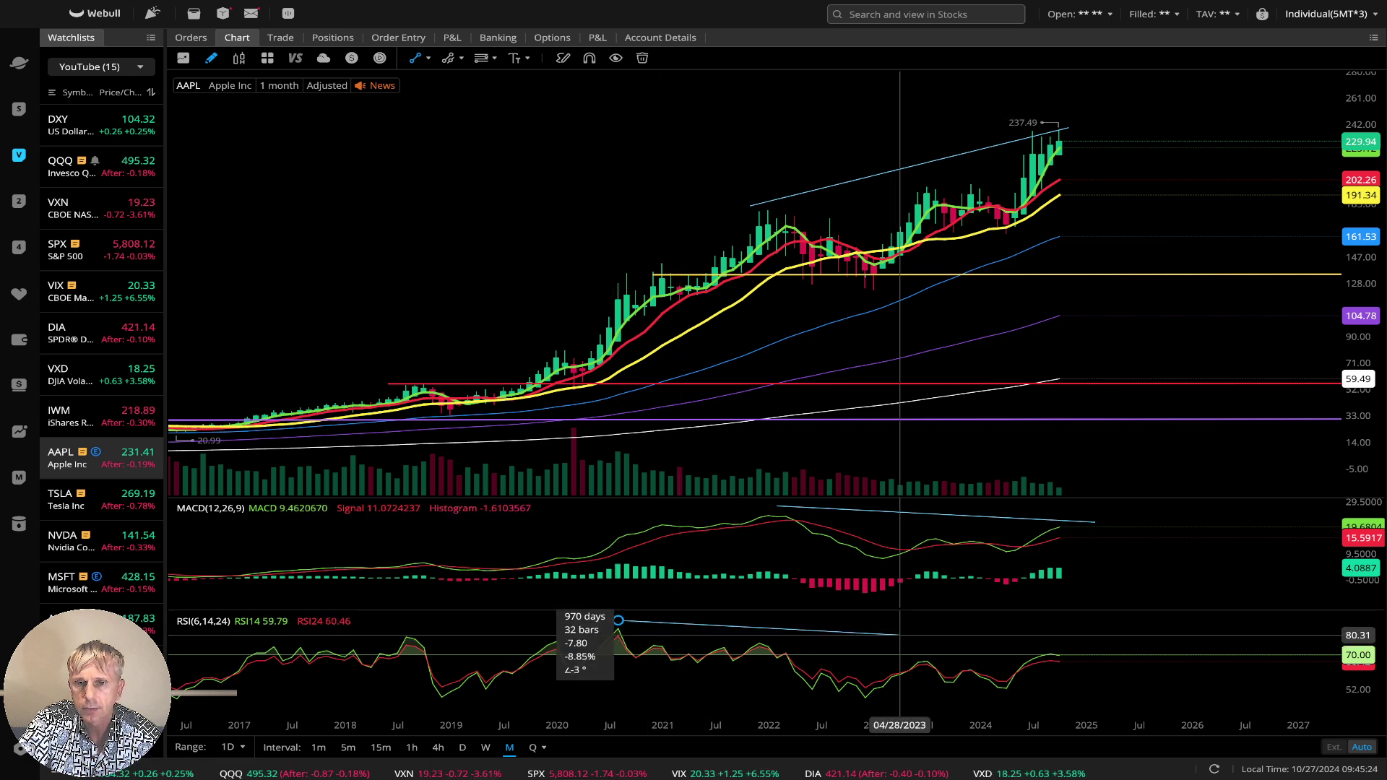
pyautogui.click(1138, 656)
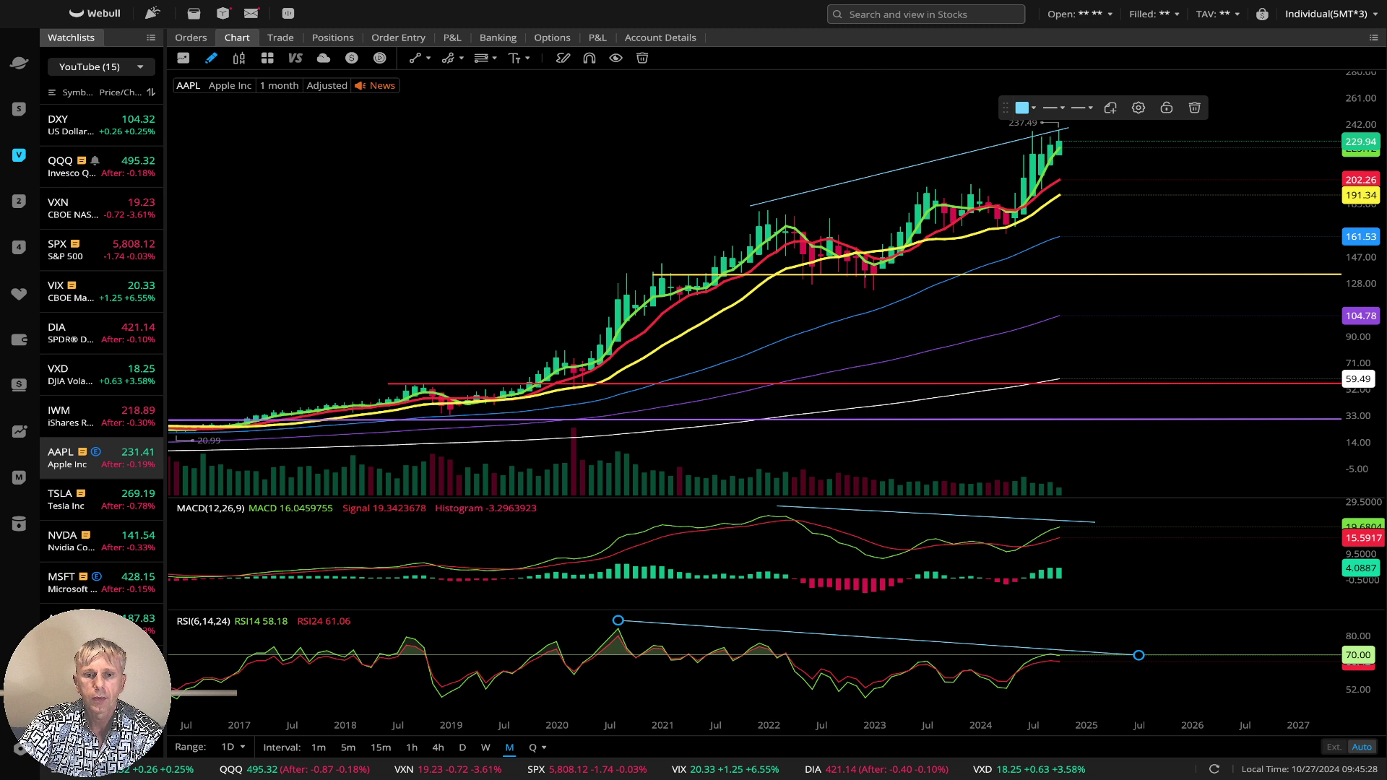
# On Apple's quarterly chart, move the lower MACD trend line down onto the histogram peaks and delete the upper MACD trend line
pyautogui.click(533, 747)
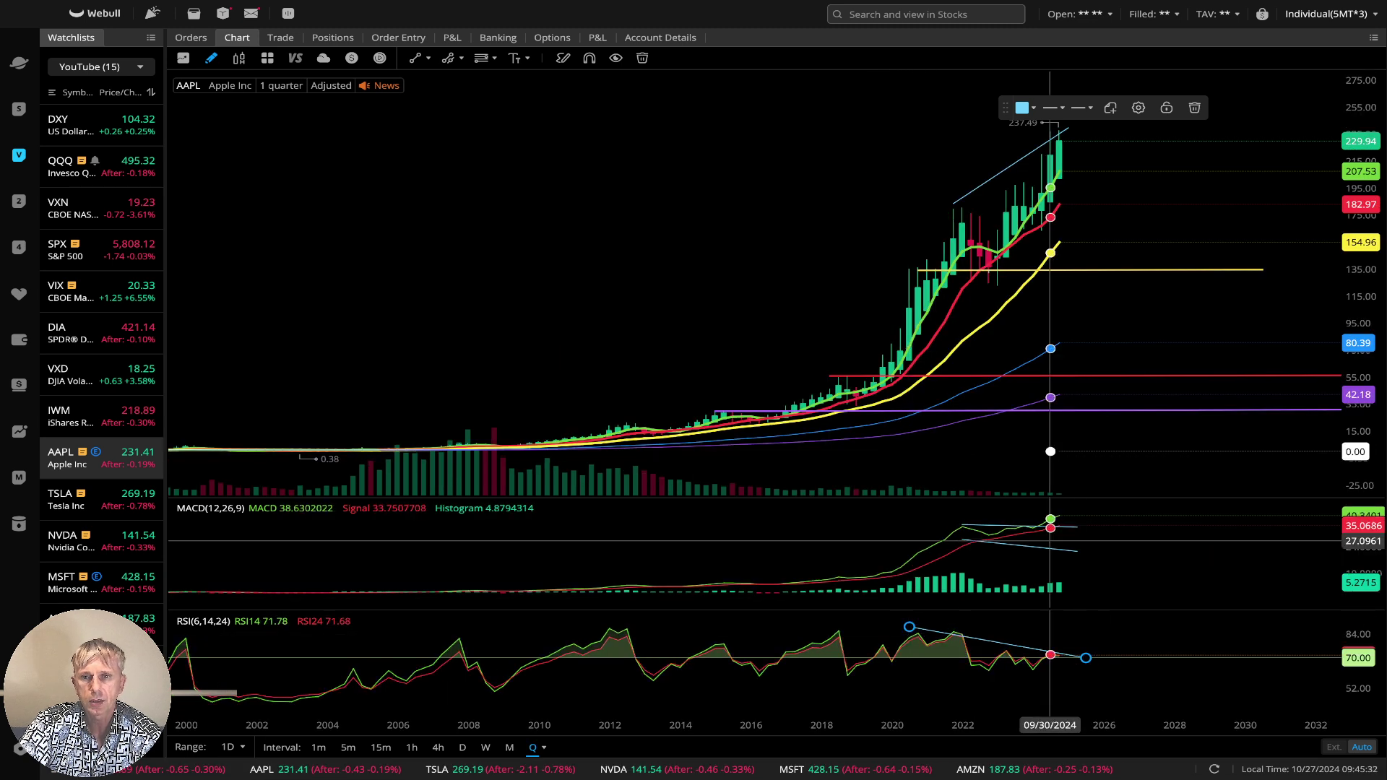
pyautogui.moveTo(1078, 552); pyautogui.dragTo(1077, 575)
pyautogui.moveTo(962, 525); pyautogui.dragTo(1077, 527)
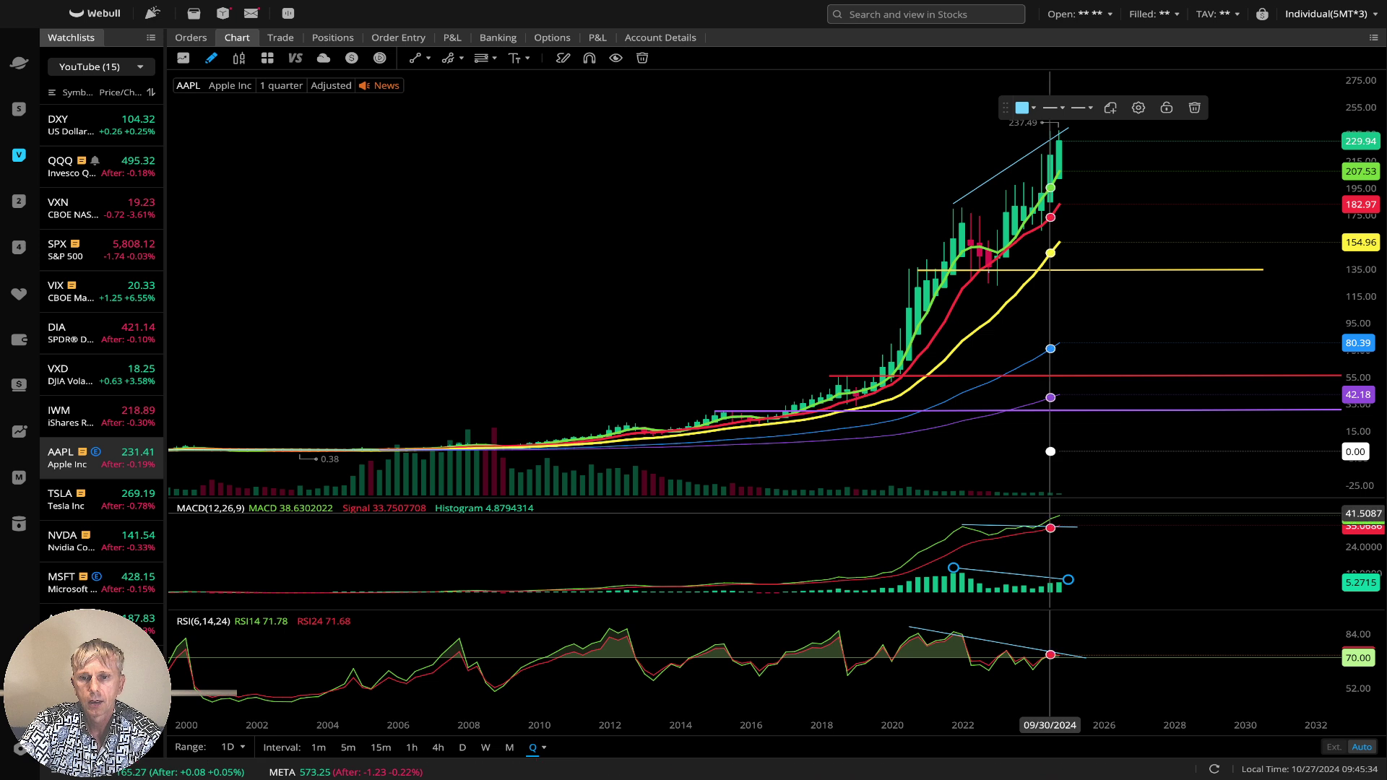
pyautogui.click(1050, 522)
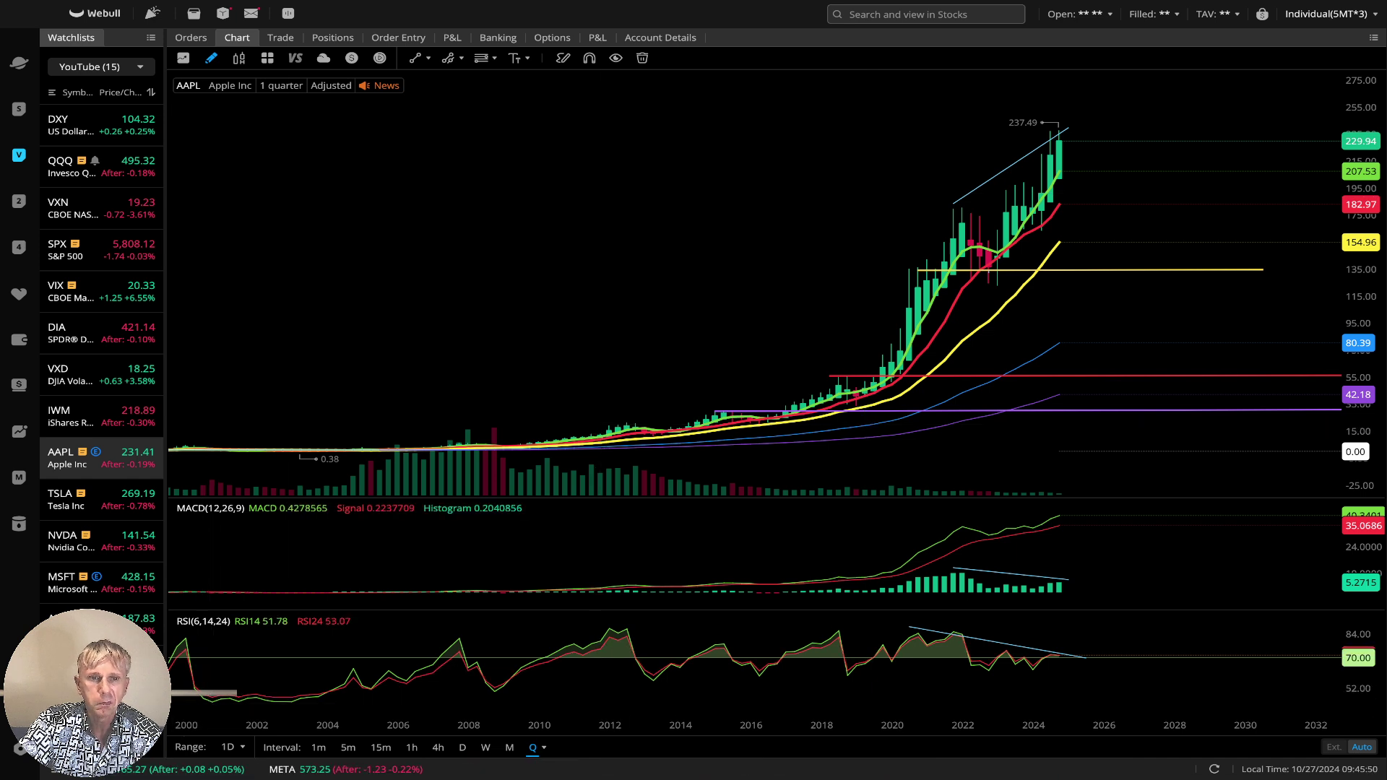
# Examine Tesla on the quarterly, daily, weekly and monthly charts for price swings and MACD and RSI behaviour
pyautogui.click(101, 498)
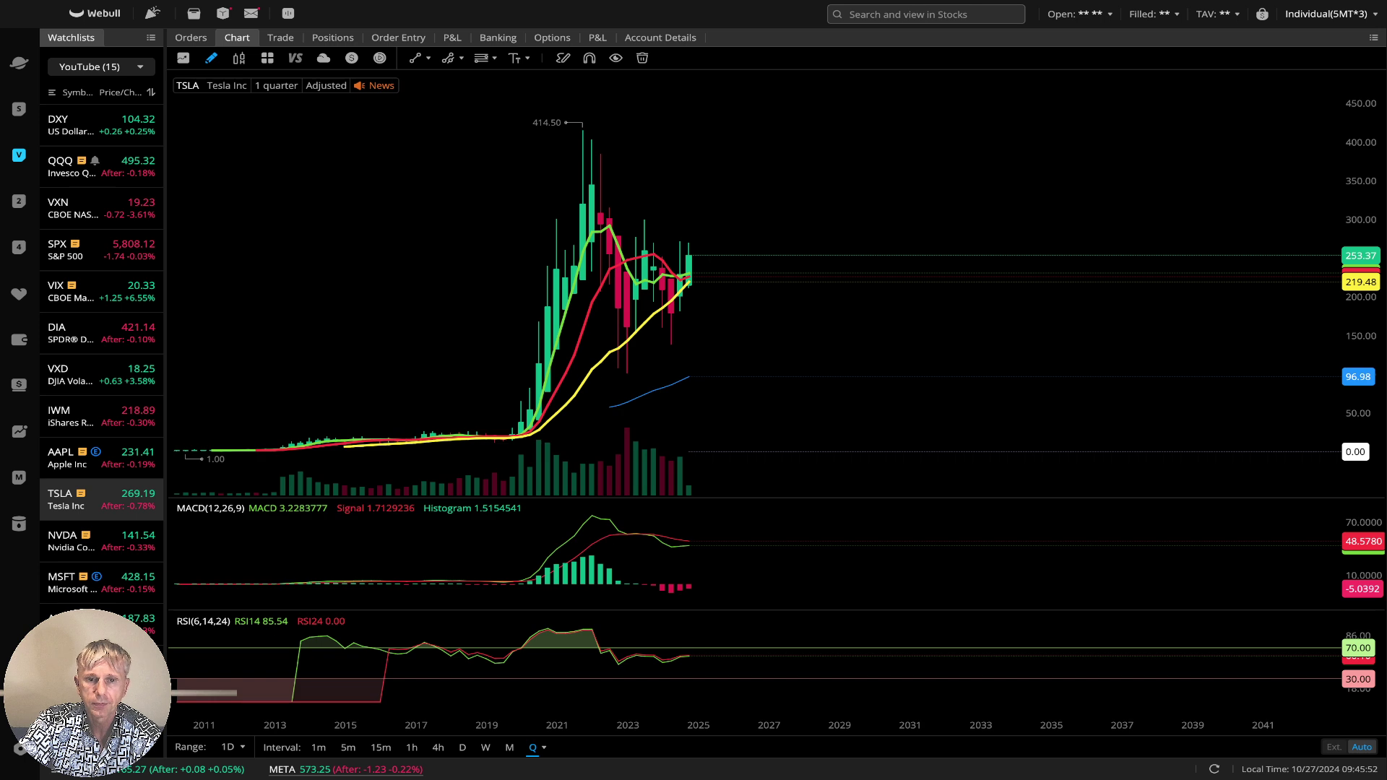
pyautogui.click(463, 747)
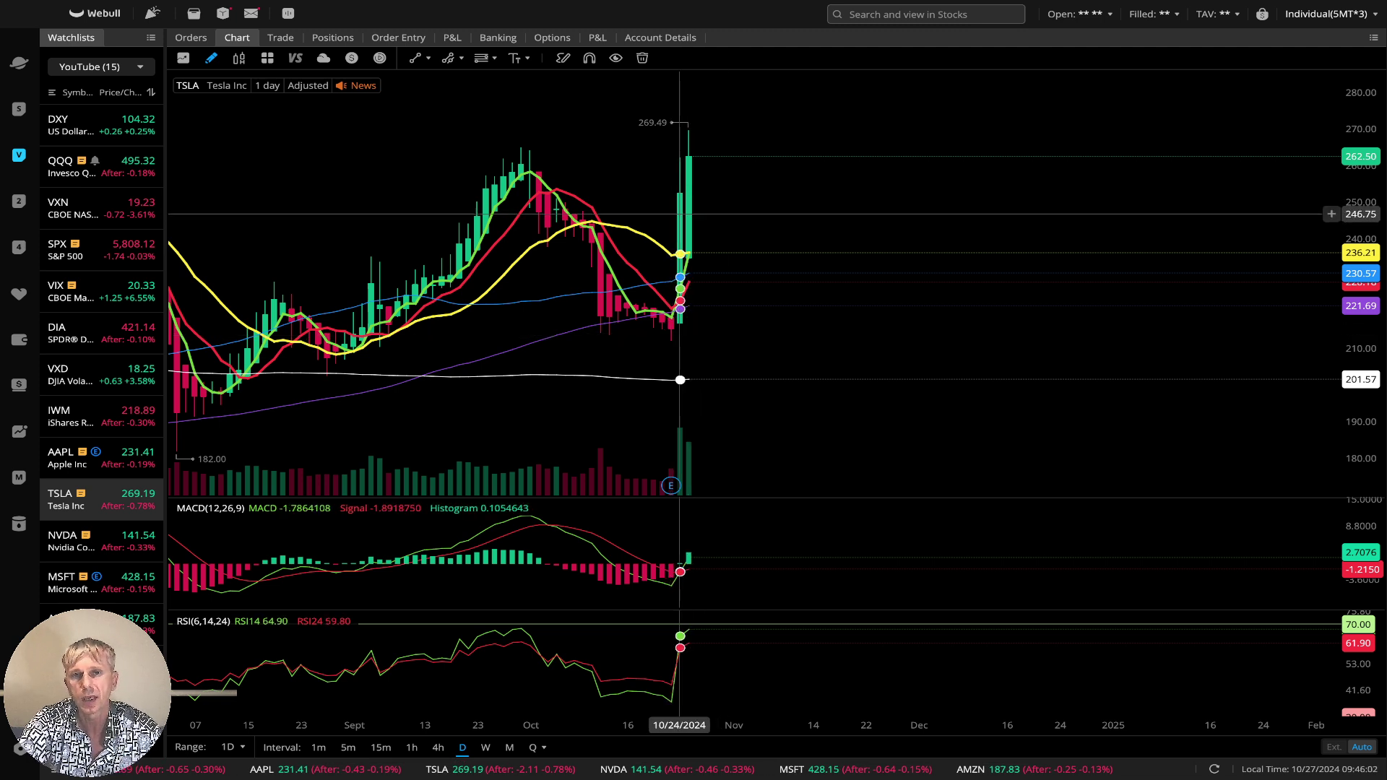
pyautogui.moveTo(776, 233); pyautogui.dragTo(932, 234)
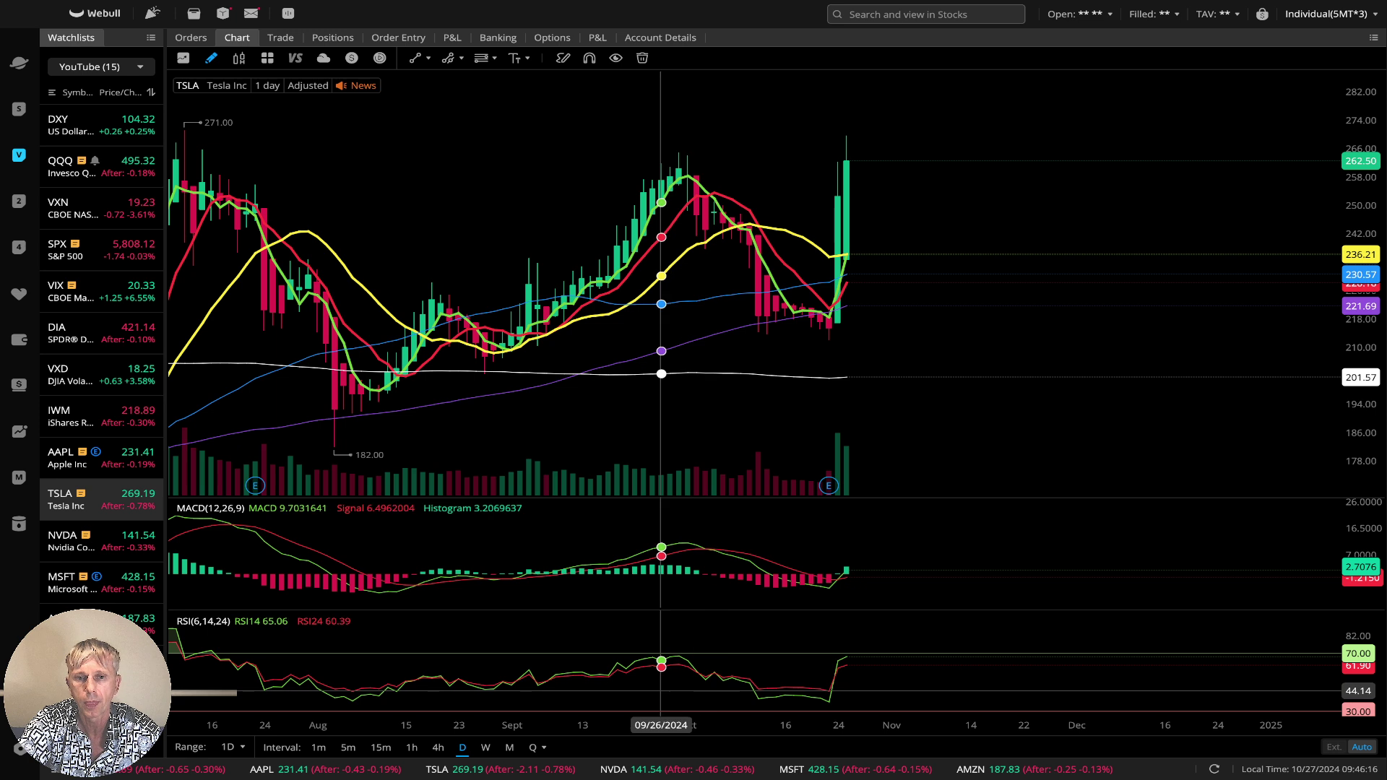
pyautogui.click(485, 747)
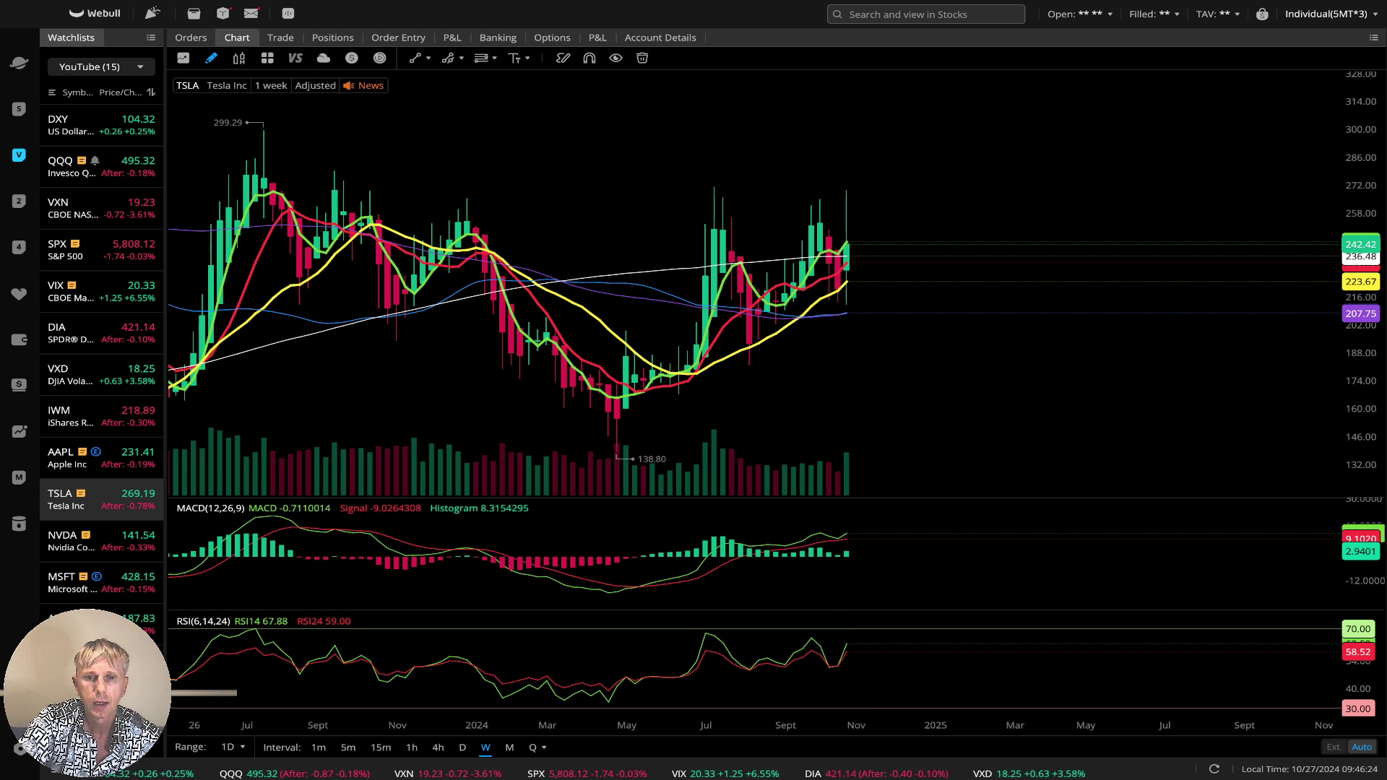
pyautogui.click(509, 747)
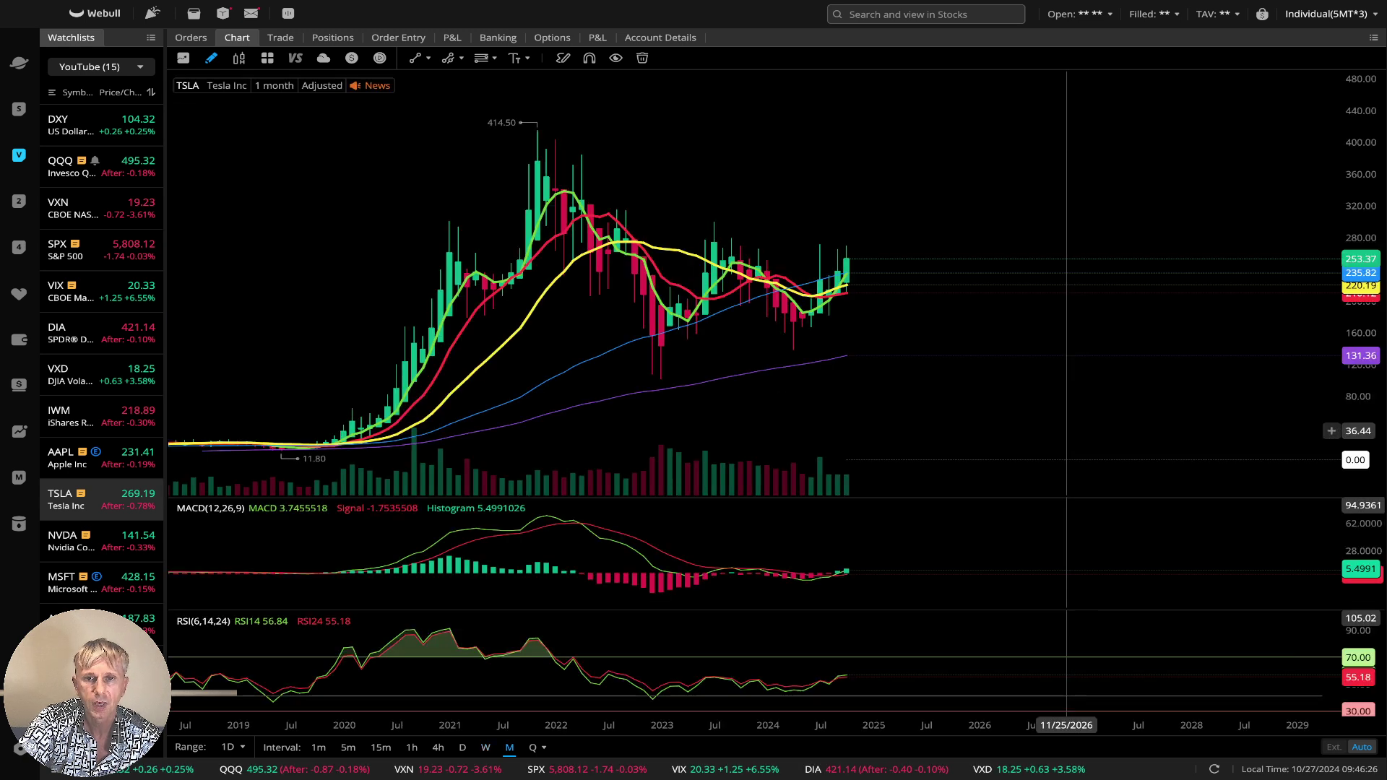